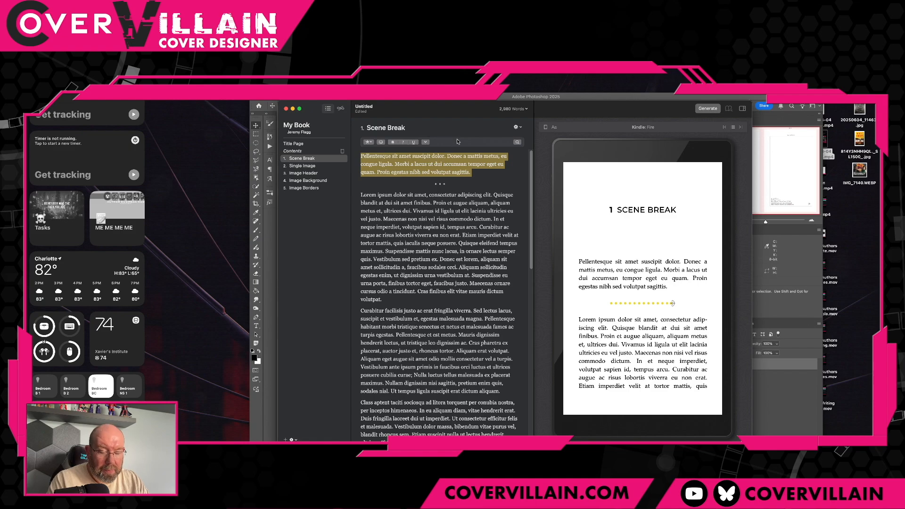
- Append two more copies of the opening paragraph's text, starting "Pellentesque sit amet suscipit dolor", to that paragraph above the scene break
key("Right")
type("Pellentesque sit amet suscipit dolor. Donec a mattis metus, eu congue ligula. Morbi a lacus ut dui accumsan tempor eget eu quam. Proin egestas nibh sed volutpat sagittis.")
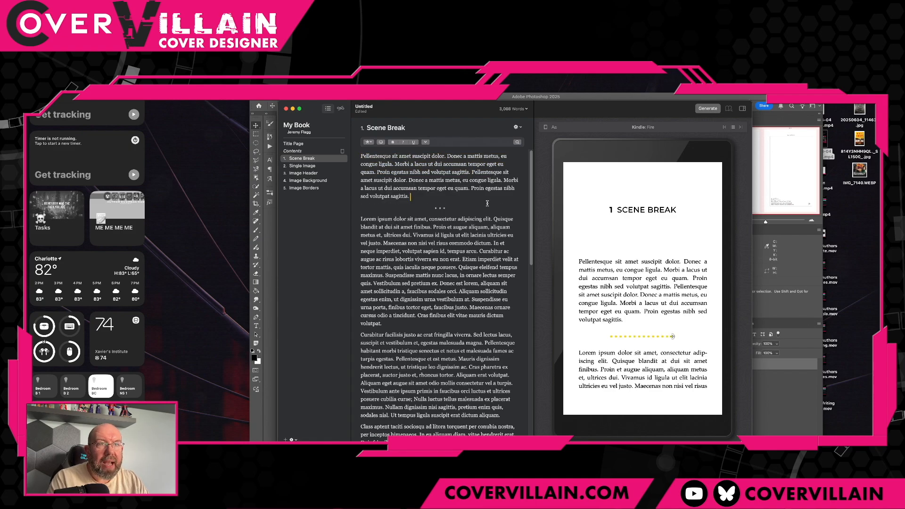
type("Pellentesque sit amet suscipit dolor. Donec a mattis metus, eu congue ligula. Morbi a lacus ut dui accumsan tempor eget eu quam. Proin egestas nibh sed volutpat sagittis.")
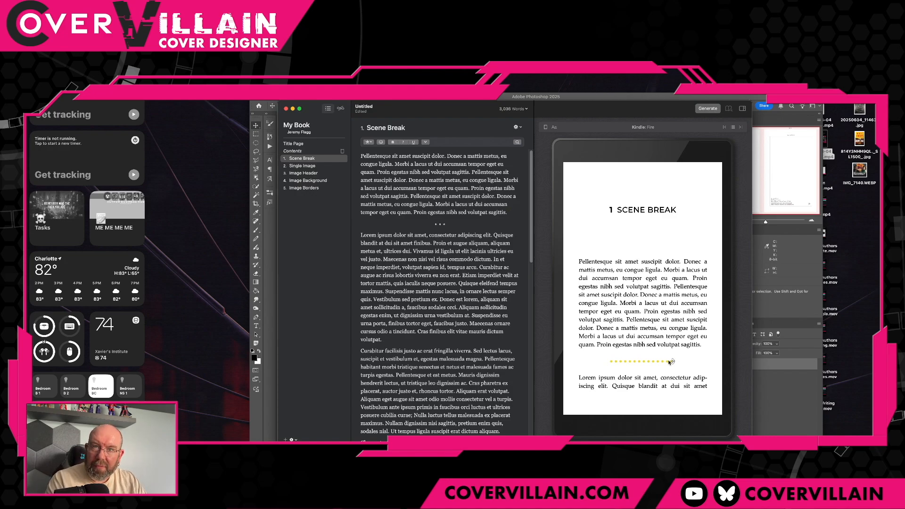
- In the Single Image chapter, copy the two sentences from "Vivamus id ligula" to "commodo dictum." and append them three times before the image
left_click(322, 168)
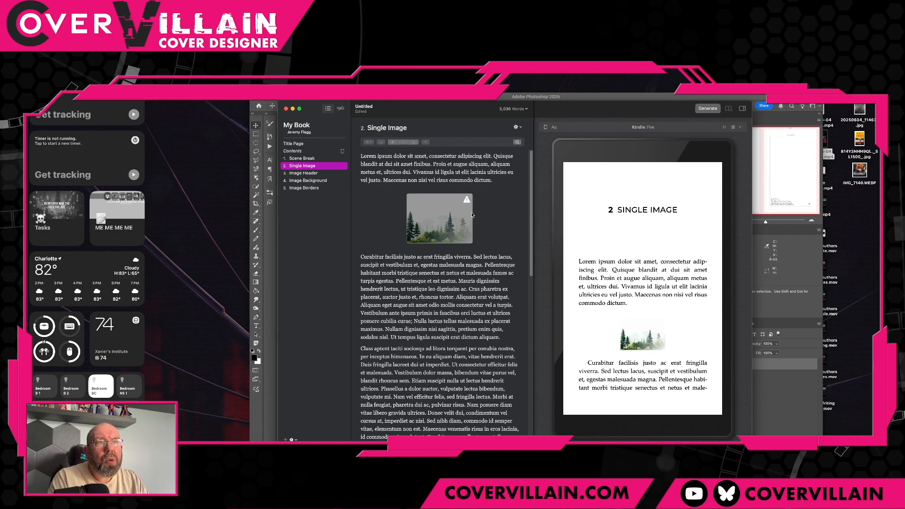
left_click(453, 230)
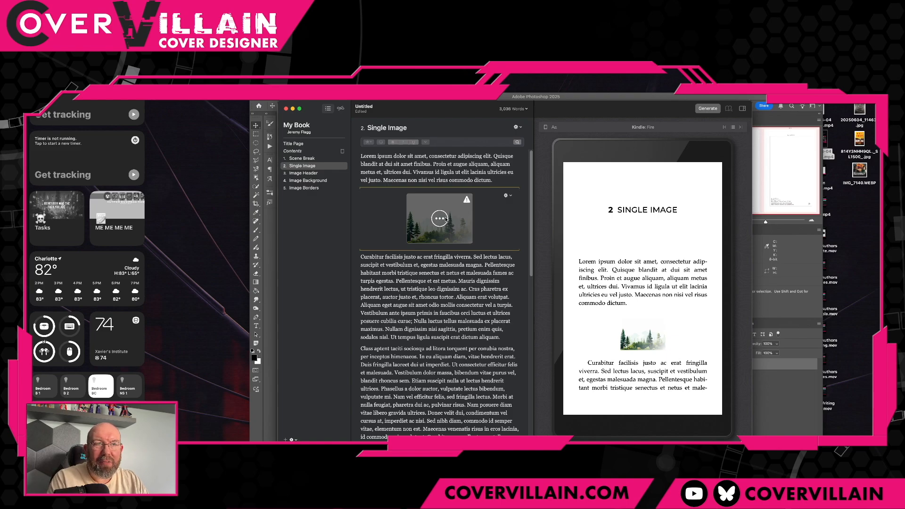
left_click(493, 180)
left_click_drag(495, 180, 414, 175)
key("super+c")
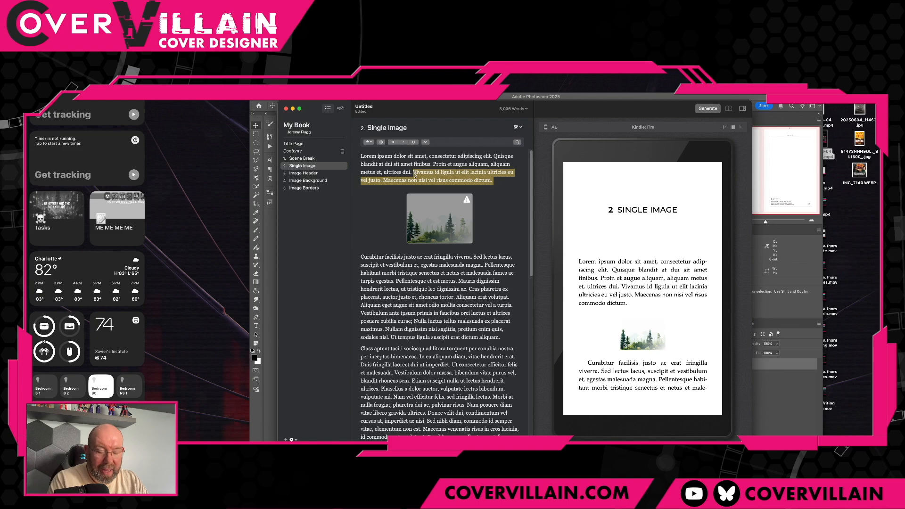
left_click(503, 181)
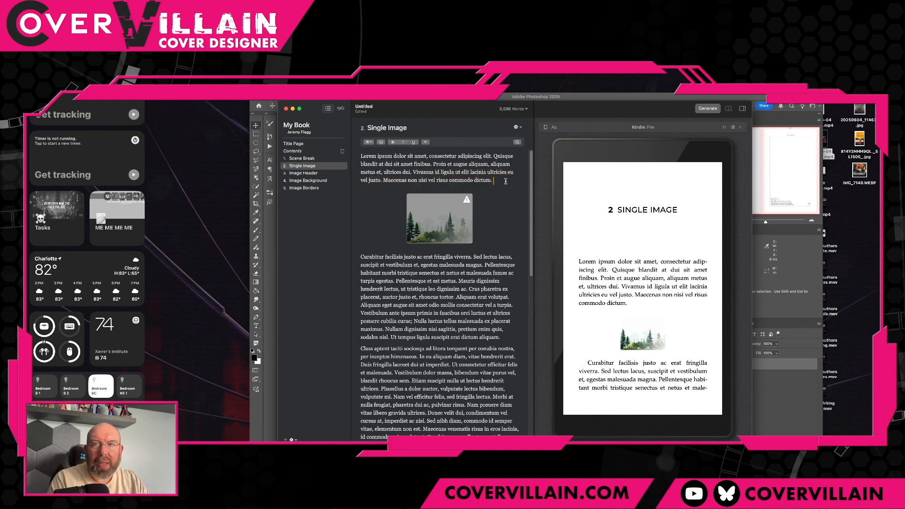
type("Vivamus id ligula ut elit lacinia ultrices eu vel justo. Maecenas non nisi vel risus commodo dictum.")
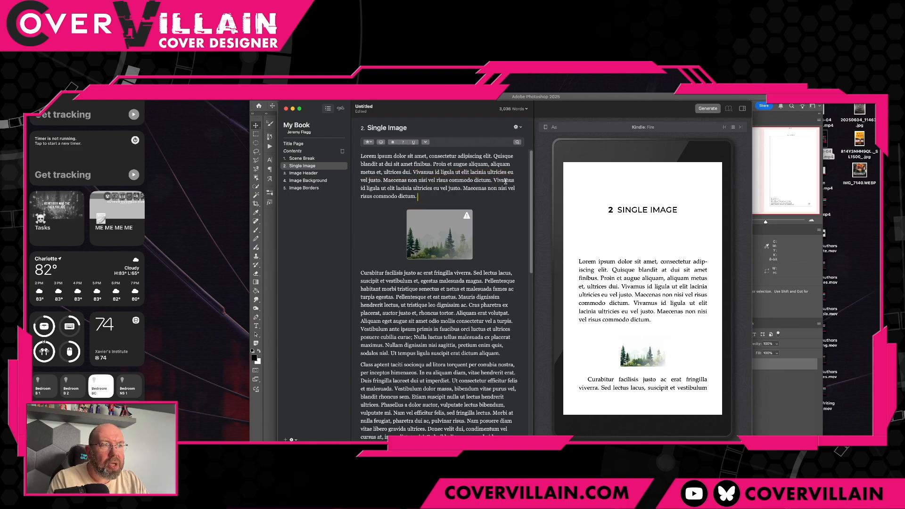
key("super+v")
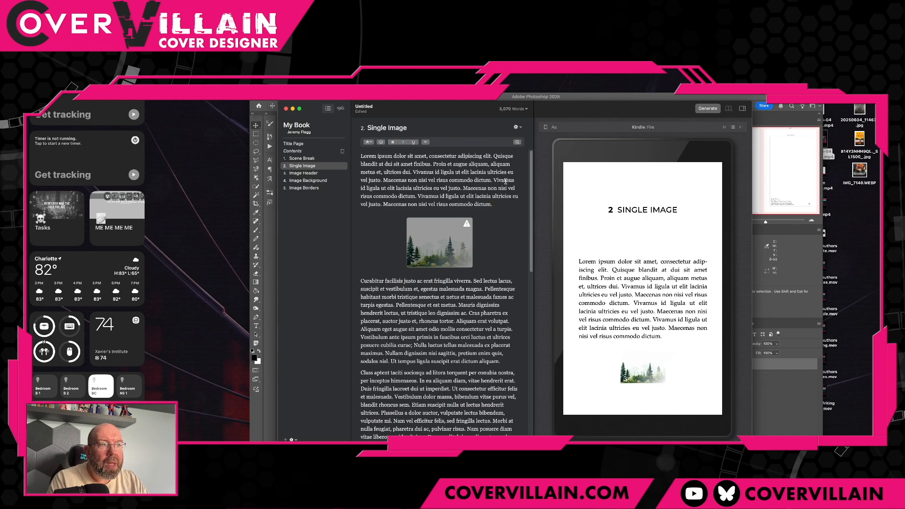
key("super+v")
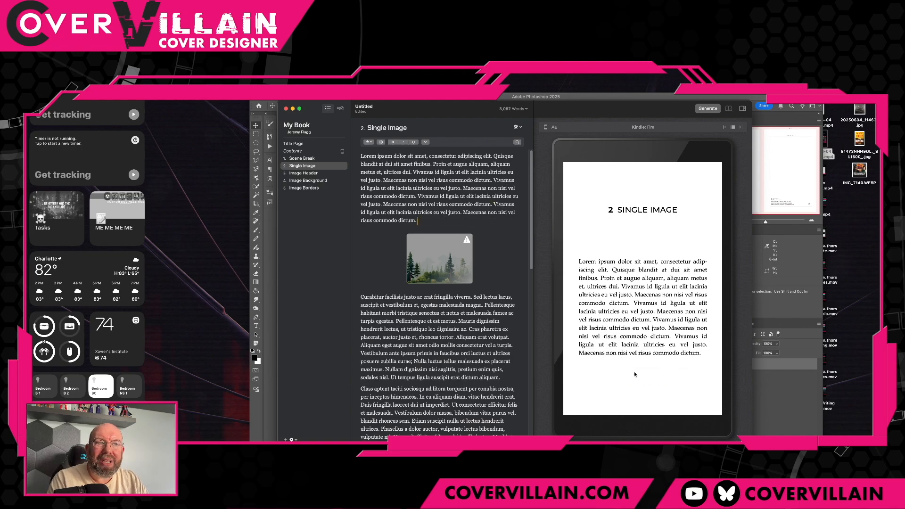
left_click(727, 294)
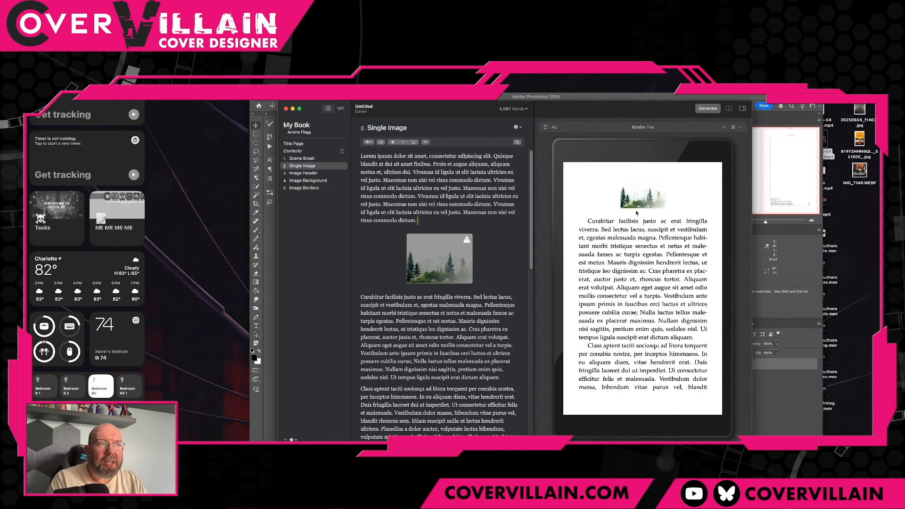
left_click(557, 290)
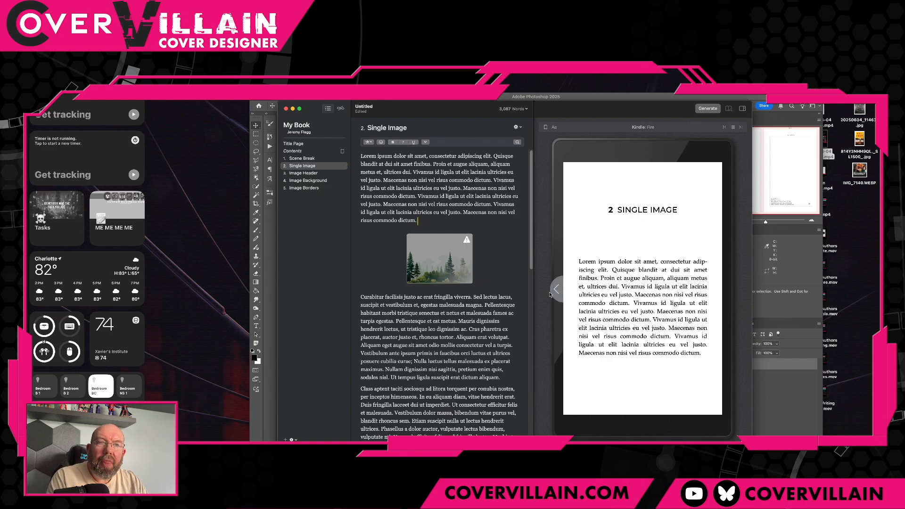
- Set the forest image in the Single Image chapter to the third of the four available sizes
left_click(450, 267)
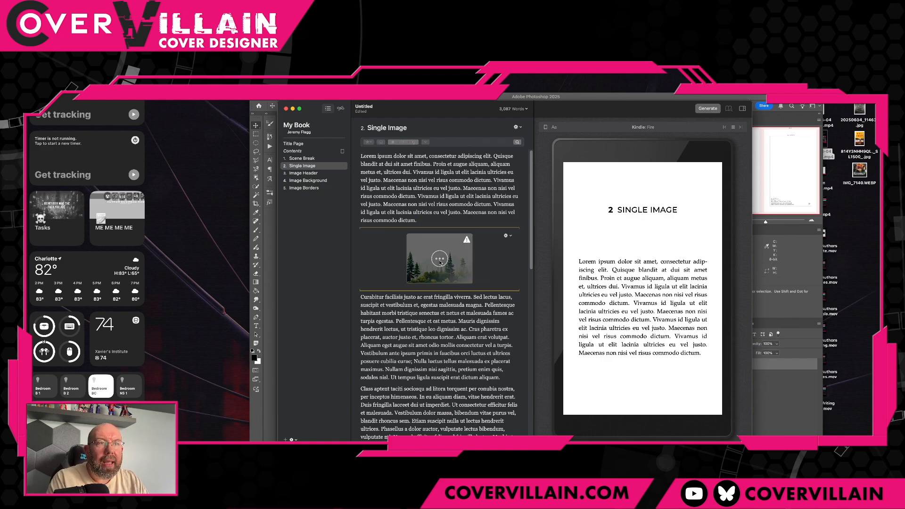
left_click(440, 259)
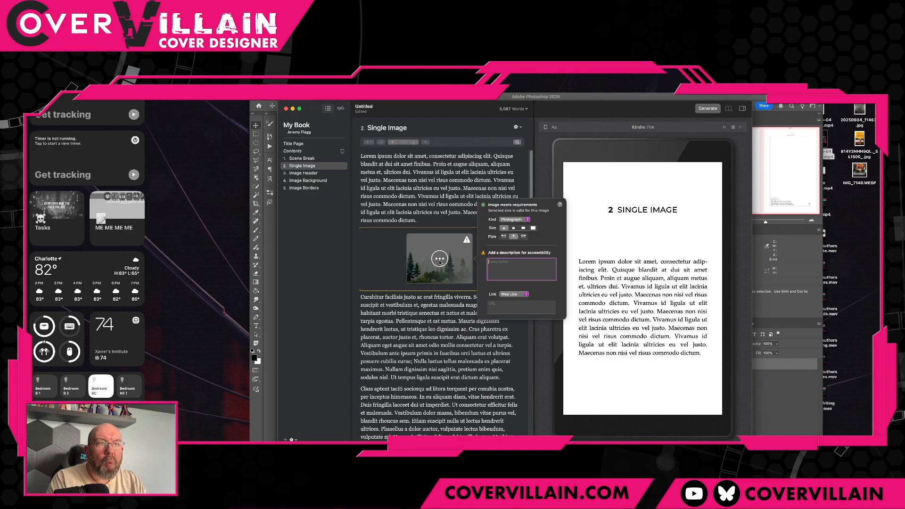
left_click(523, 228)
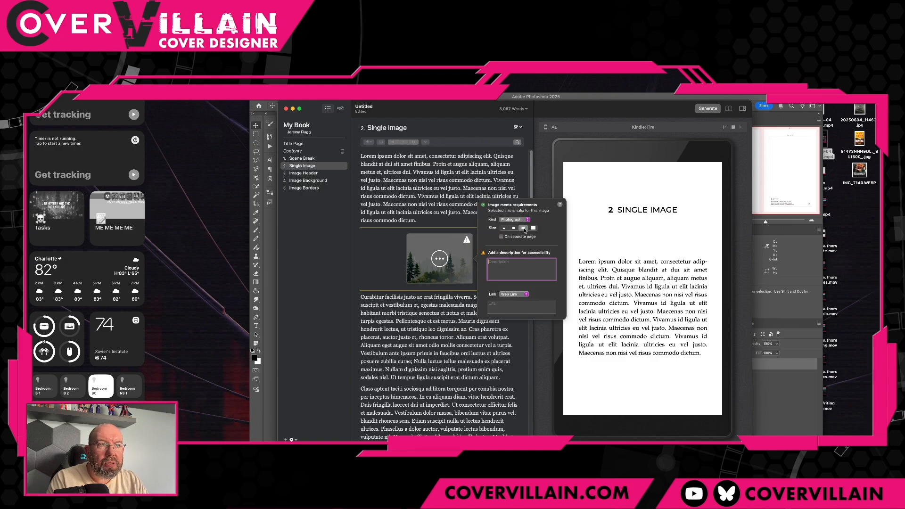
left_click(454, 212)
- Duplicate the whole paragraph above the forest image as a second paragraph and page the preview forward to the image
left_click_drag(437, 220, 343, 159)
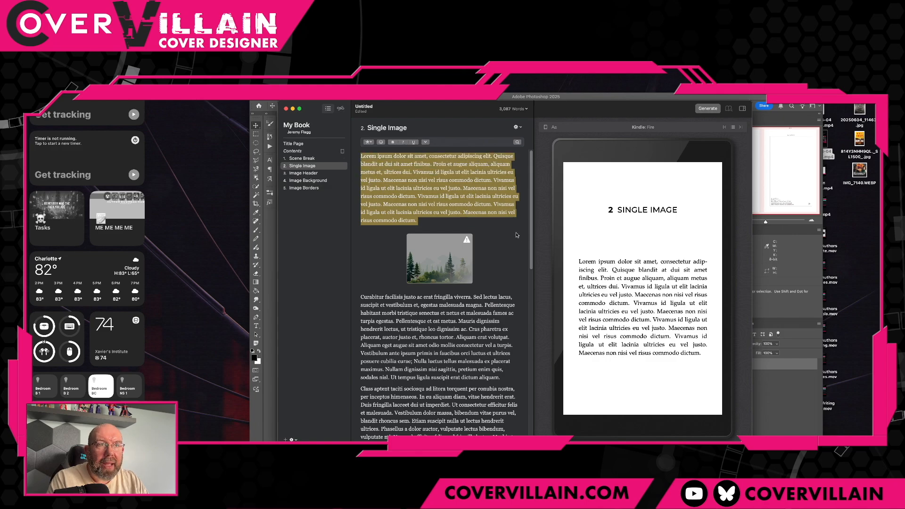
left_click(480, 227)
left_click_drag(444, 219, 347, 161)
key("super+c")
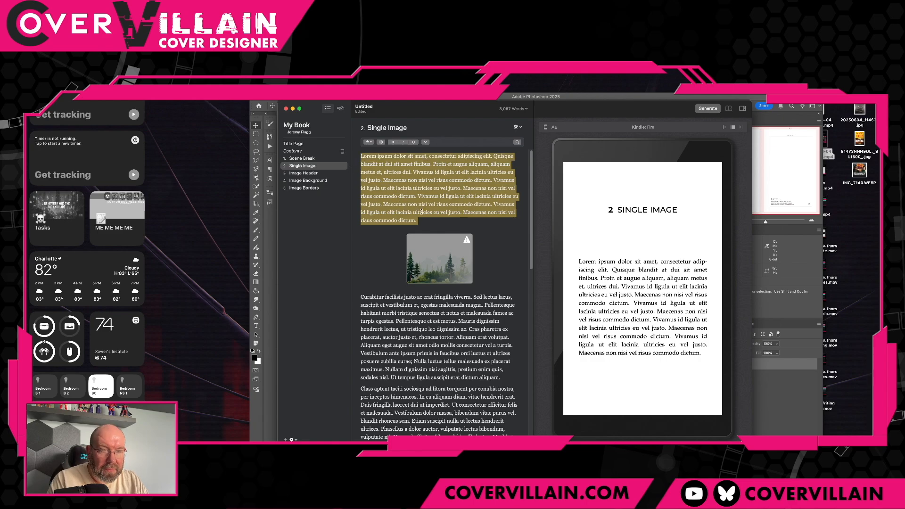
key("Right")
key("Return")
key("super+v")
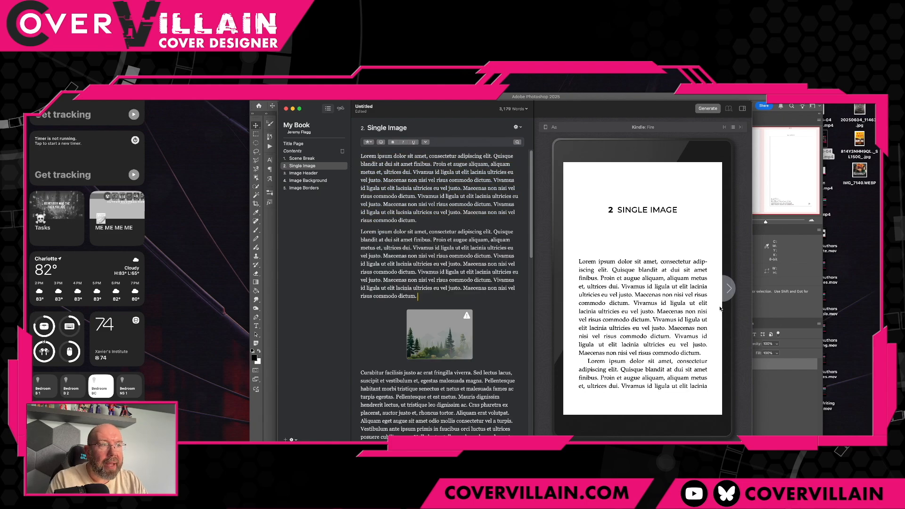
left_click(729, 289)
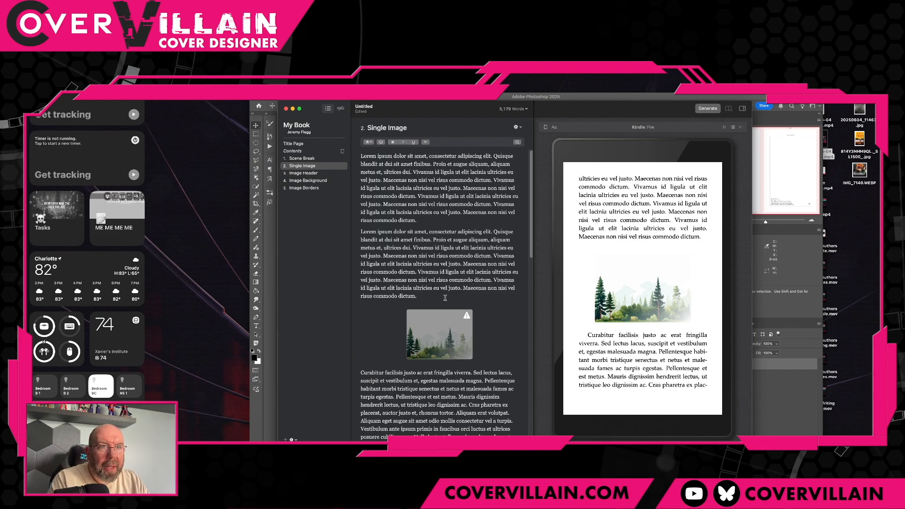
- Copy the last two sentences of the second paragraph, append them four times, and page the preview forward to the image
left_click_drag(445, 297, 494, 279)
key("super+c")
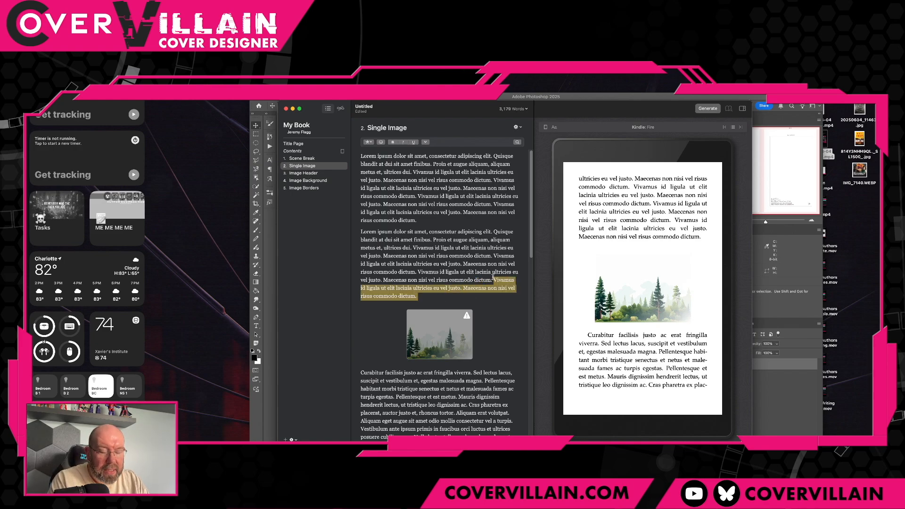
left_click(462, 300)
key("super+v")
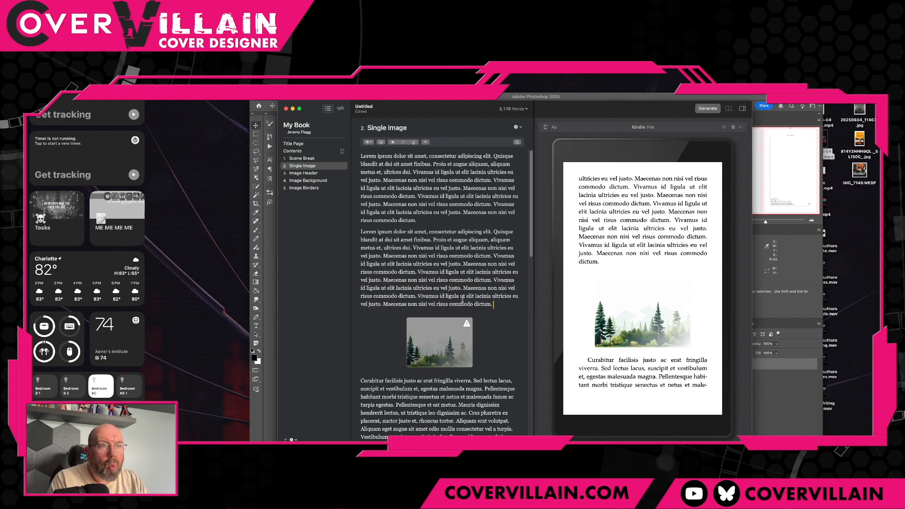
key("super+v")
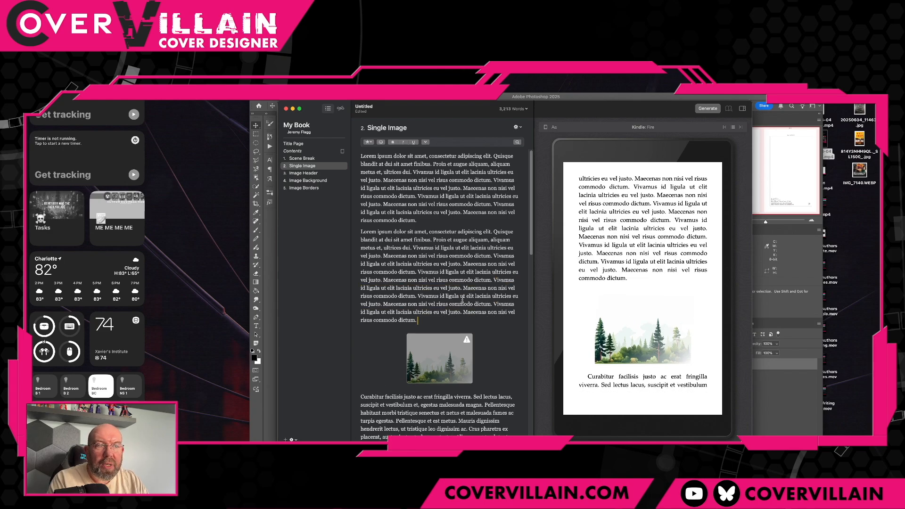
key("super+v")
key("super+v")
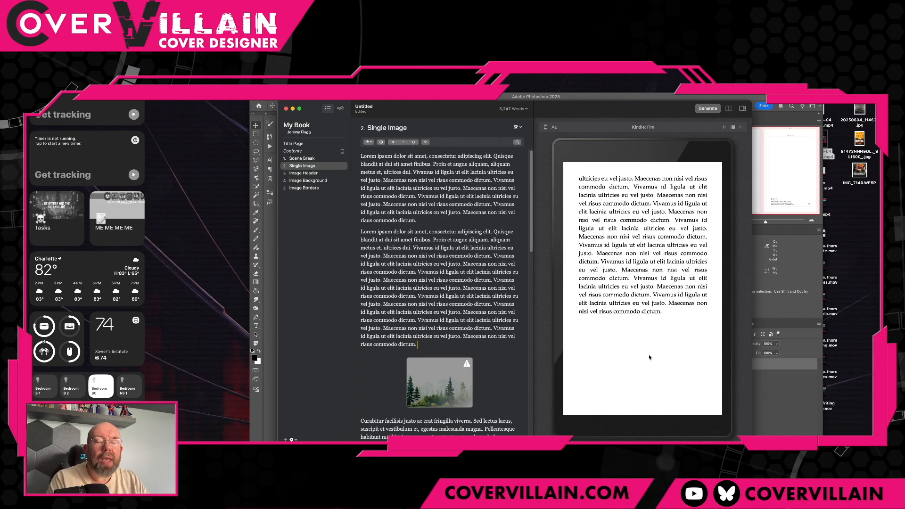
left_click(727, 296)
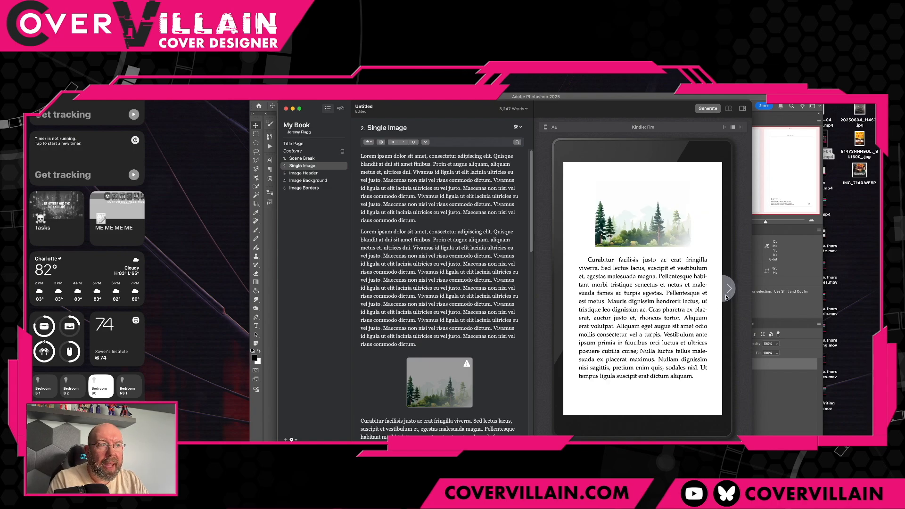
left_click(430, 374)
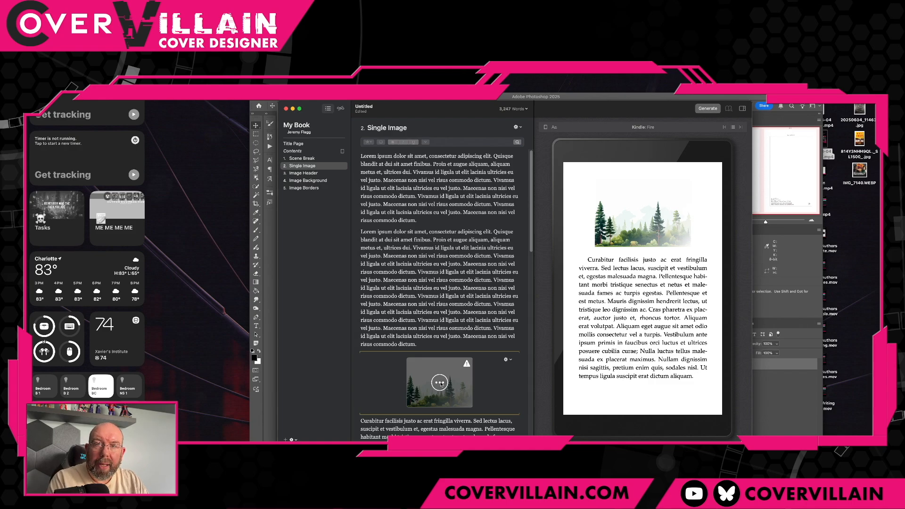
left_click_drag(433, 347, 363, 233)
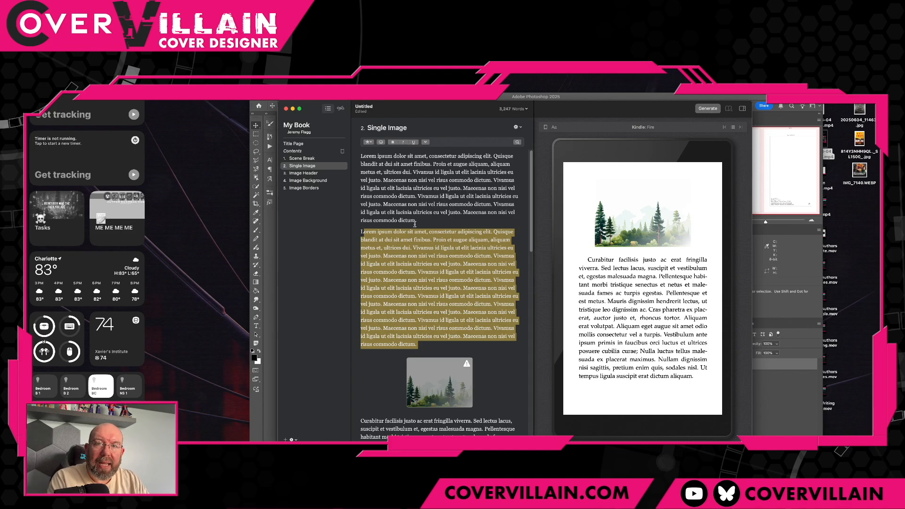
- Choose the Heading Background image as the heading background of the Image Header chapter
left_click(316, 174)
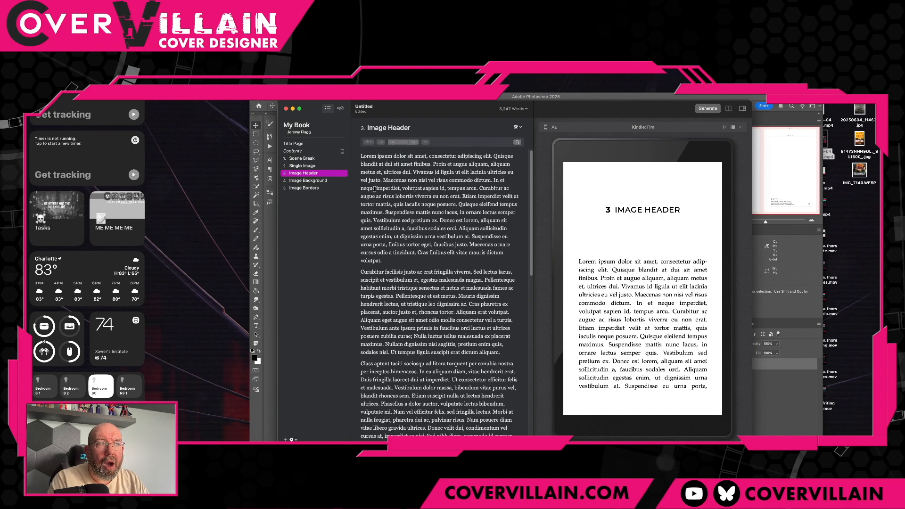
left_click(517, 127)
mouse_move(564, 186)
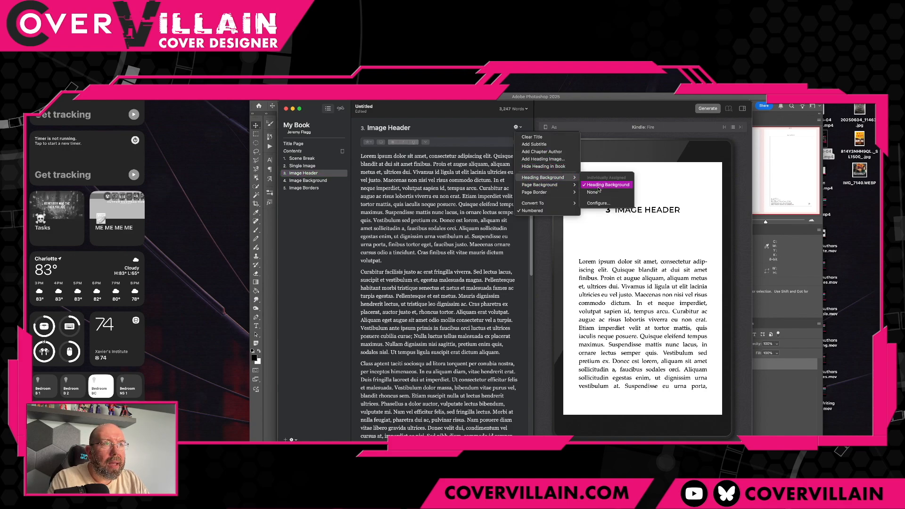
left_click(599, 187)
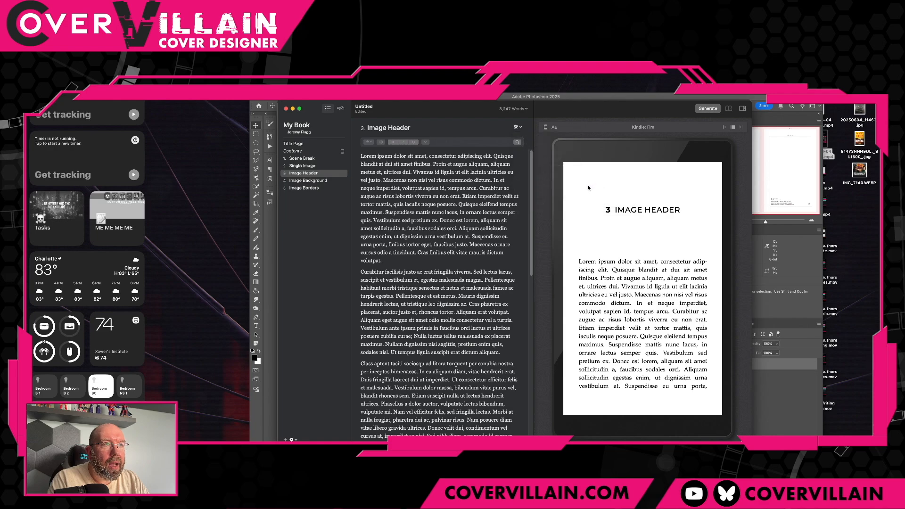
- Compare the Kindle Fire previews of the Image Header, Image Background and Image Borders chapters
left_click(323, 181)
left_click(321, 173)
left_click(322, 181)
left_click(321, 189)
left_click(322, 181)
left_click(323, 174)
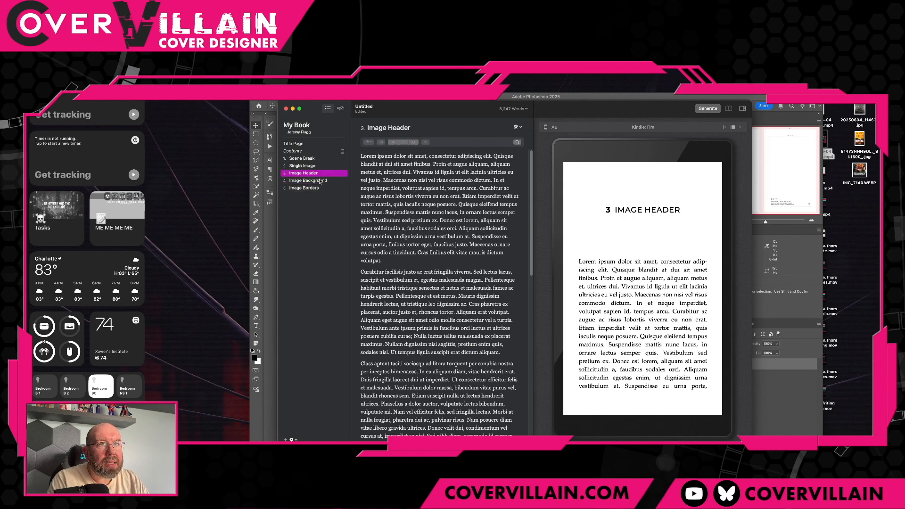
left_click(320, 181)
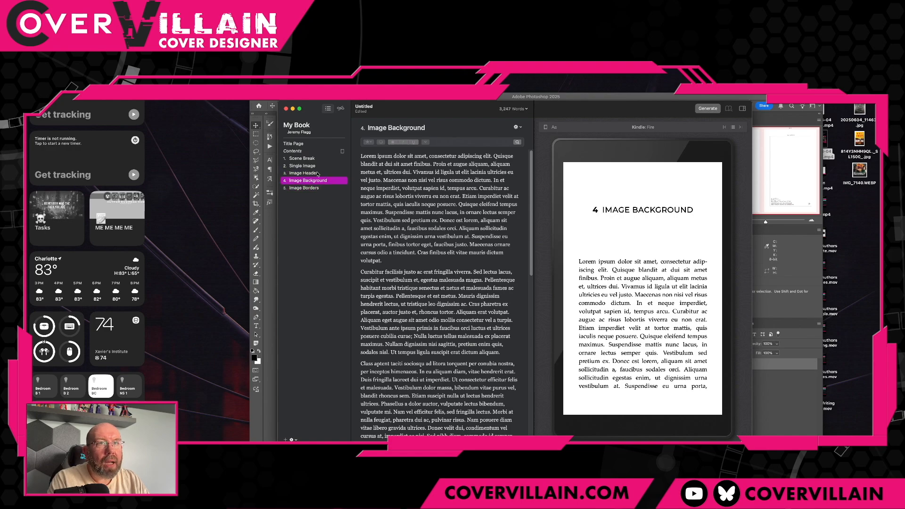
left_click(317, 174)
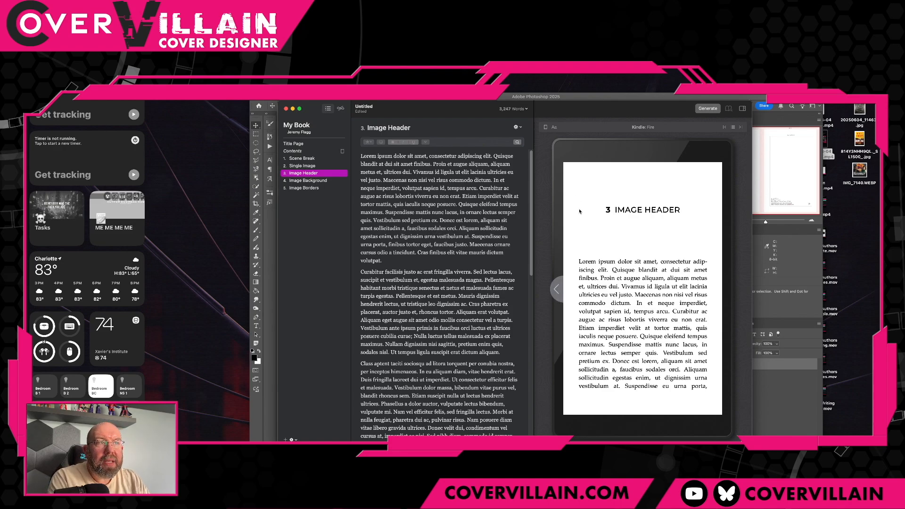
left_click(314, 181)
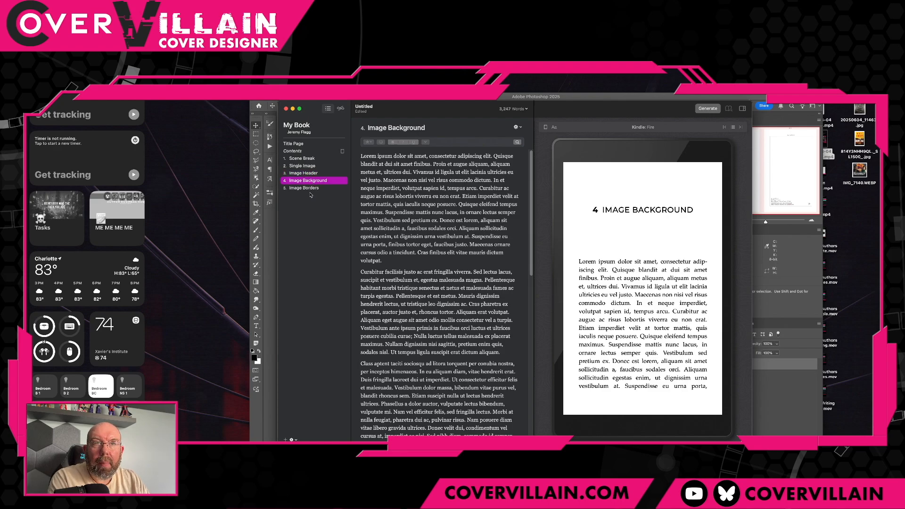
left_click(312, 188)
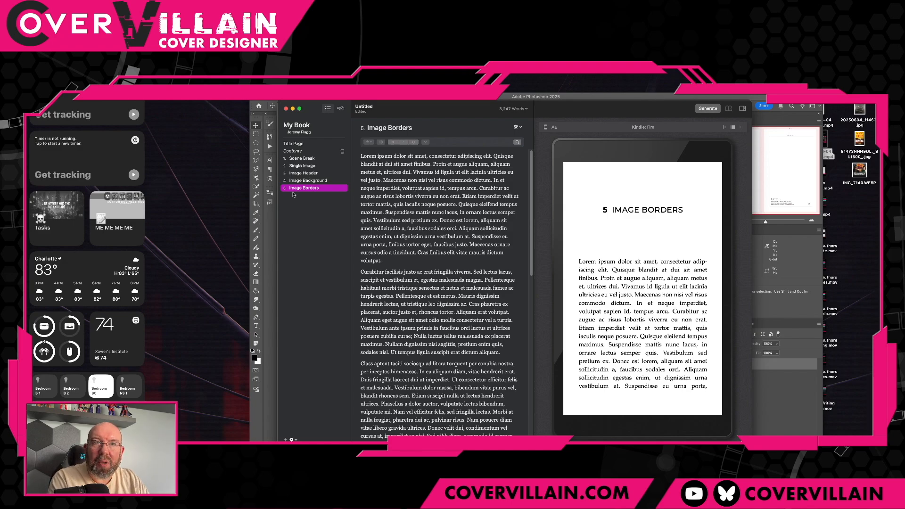
- Return to the Image Header chapter and switch its preview from Kindle Fire to Print
left_click(301, 173)
left_click(545, 127)
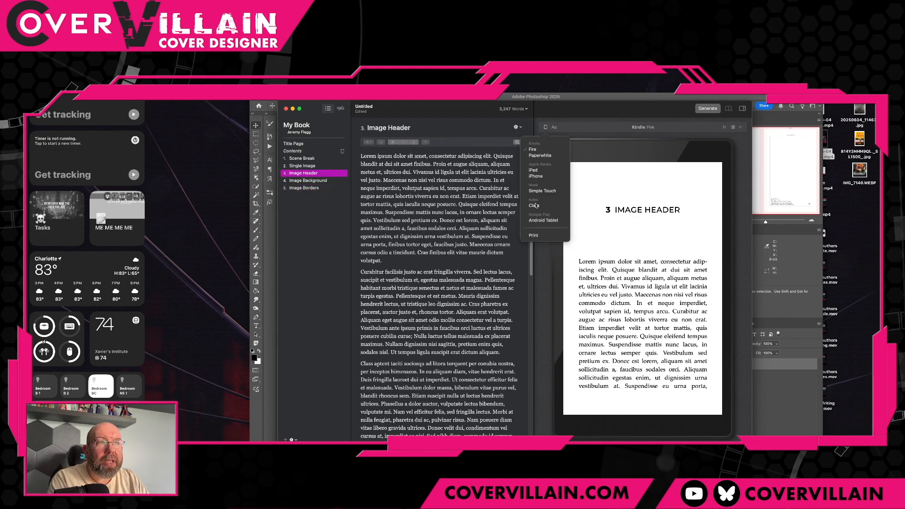
left_click(532, 235)
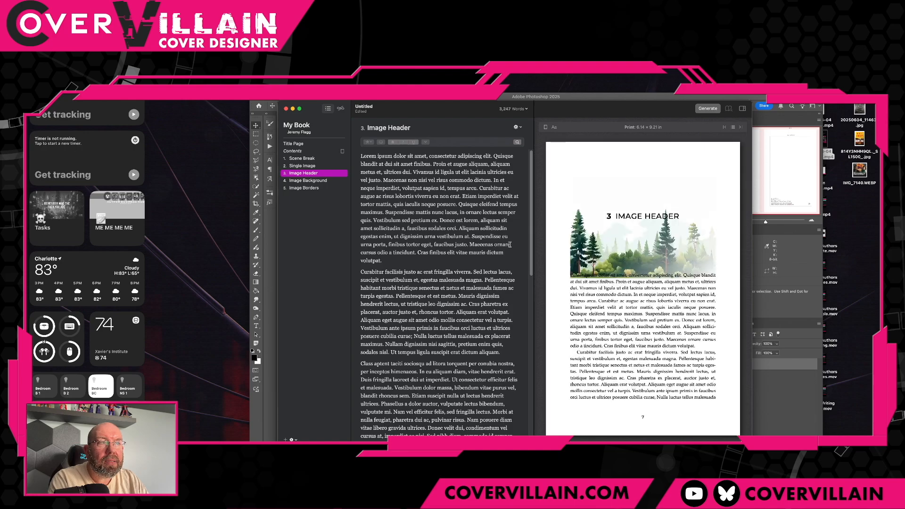
- Review the print previews of the Image Background, Image Borders, Scene Break, Single Image and Image Header chapters
left_click(311, 181)
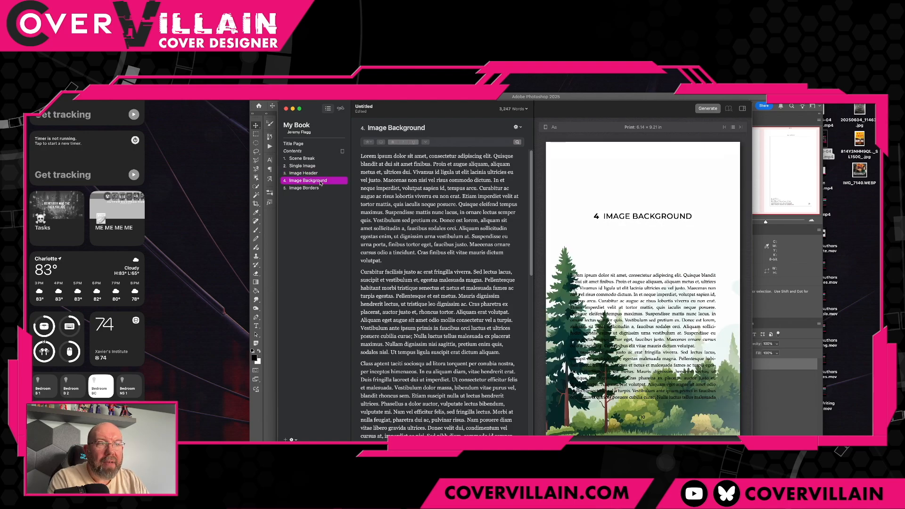
left_click(319, 189)
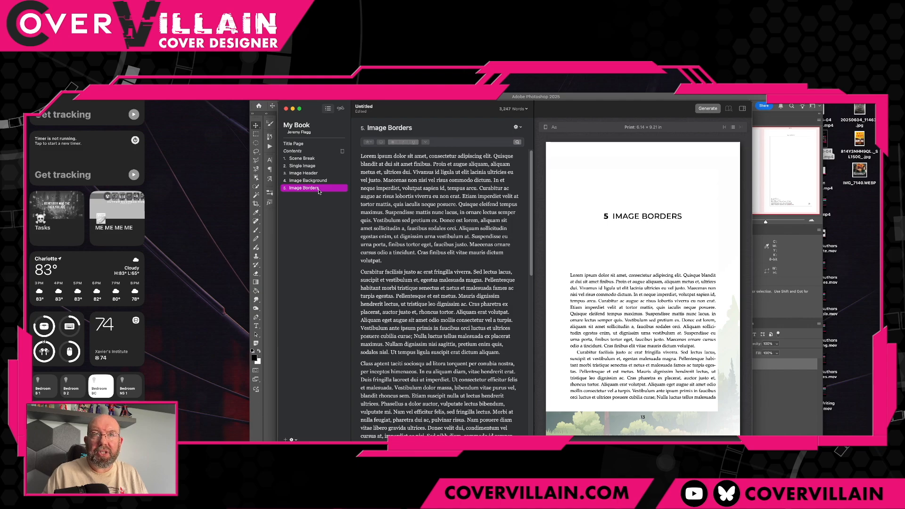
left_click(311, 159)
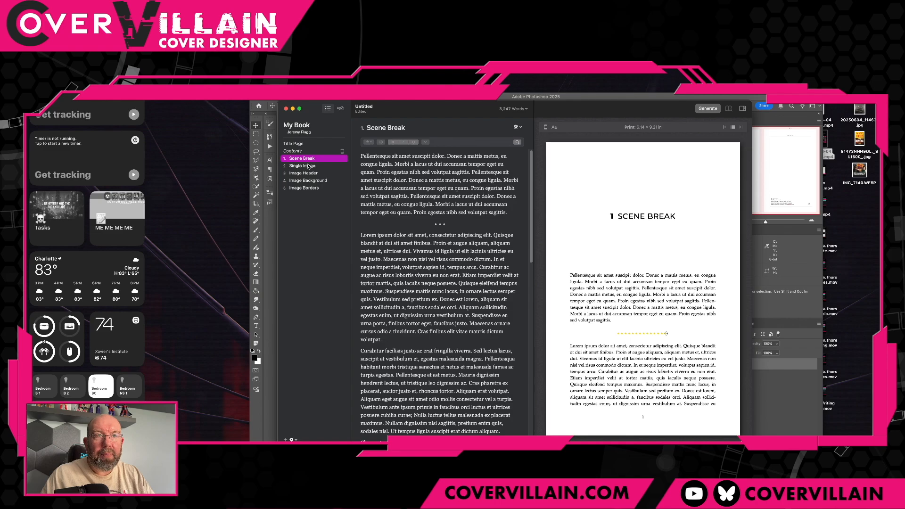
left_click(309, 166)
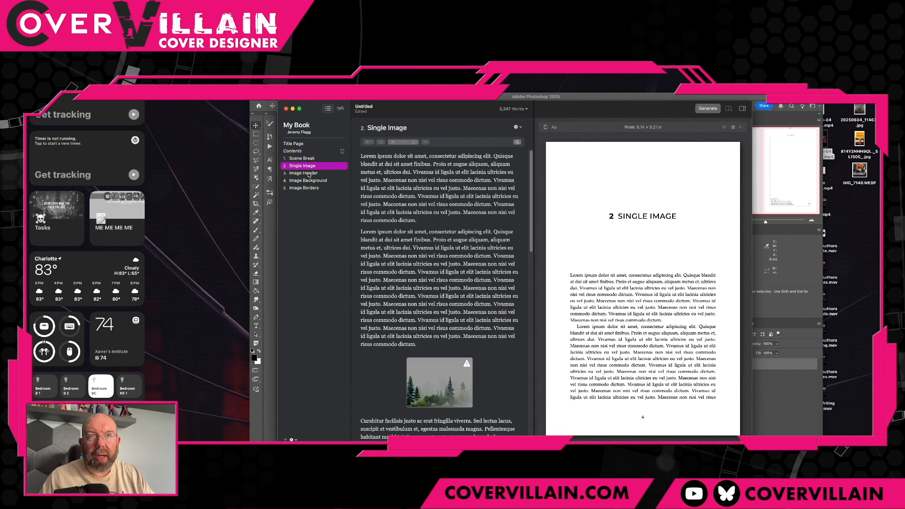
left_click(309, 173)
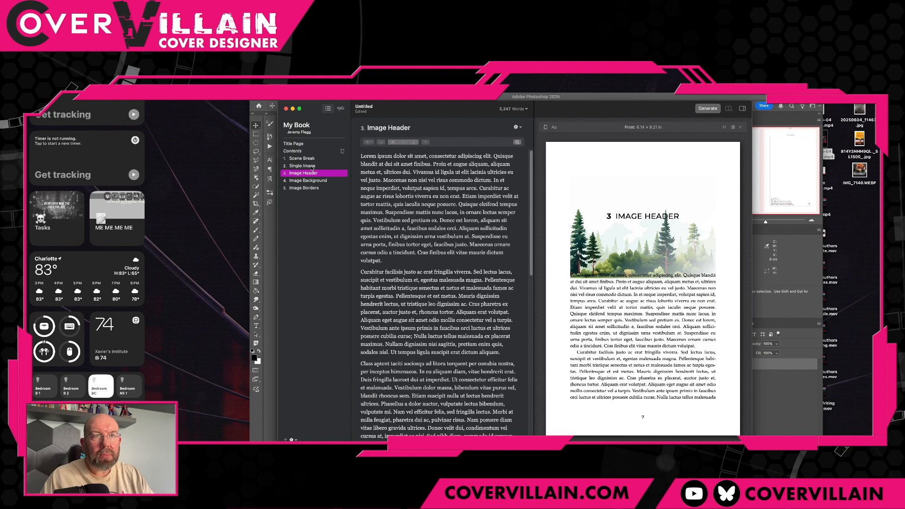
- Set the preview to Kindle Fire and review the Scene Break and Single Image chapters in it
left_click(548, 129)
left_click(535, 210)
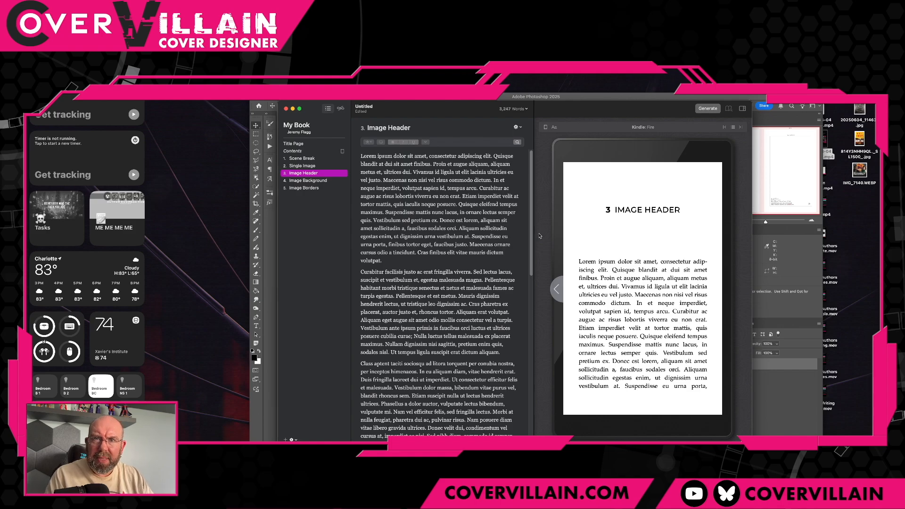
left_click(322, 160)
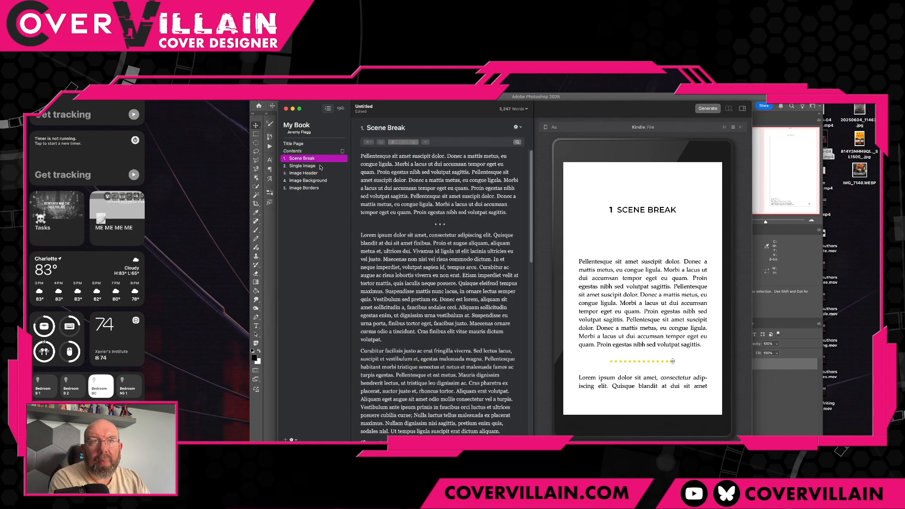
left_click(320, 166)
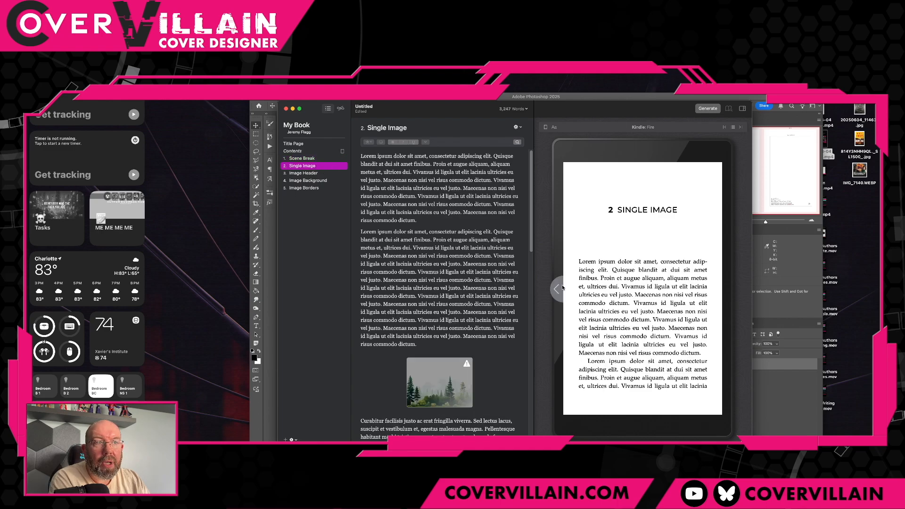
left_click(559, 289)
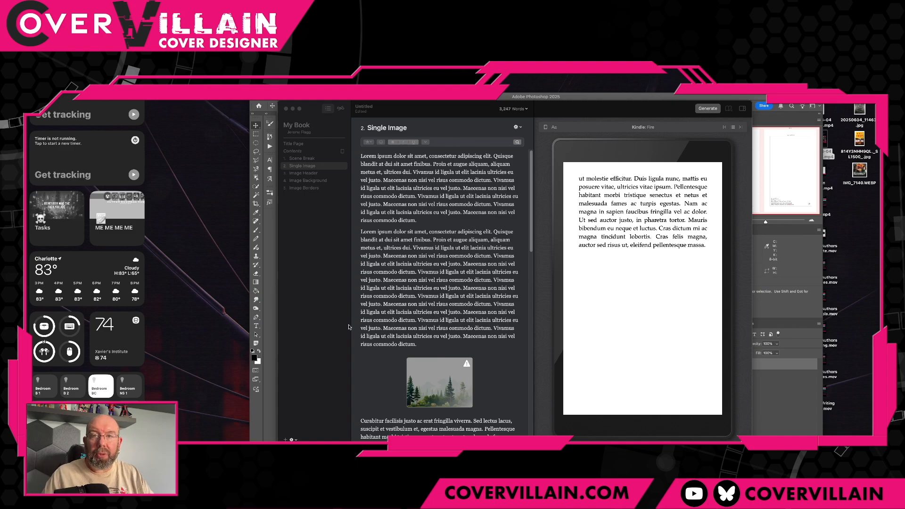
- Add two more ornamental breaks directly below the existing one in the Scene Break chapter
left_click(325, 163)
left_click(300, 158)
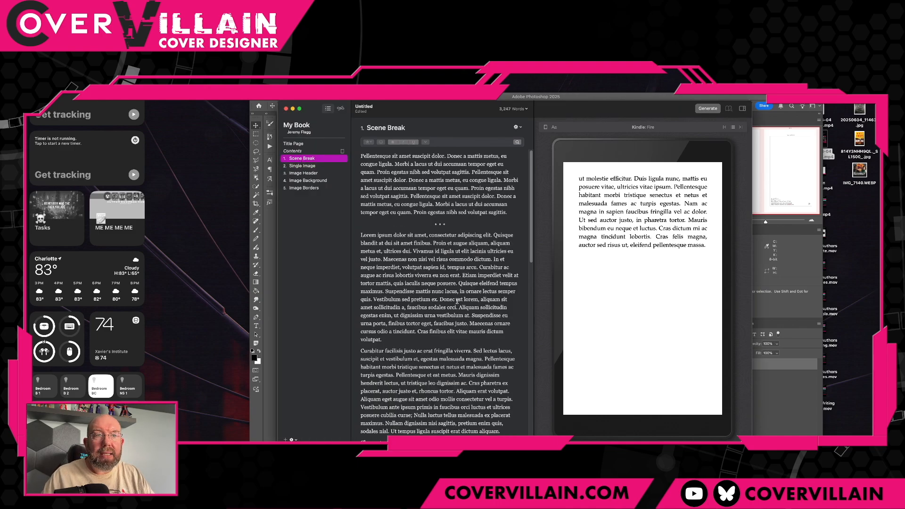
left_click(462, 225)
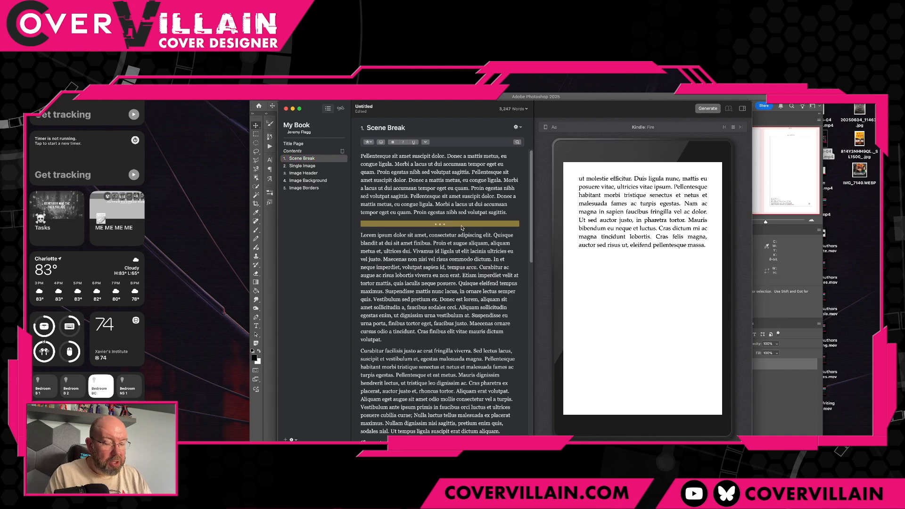
key("Down")
key("Return")
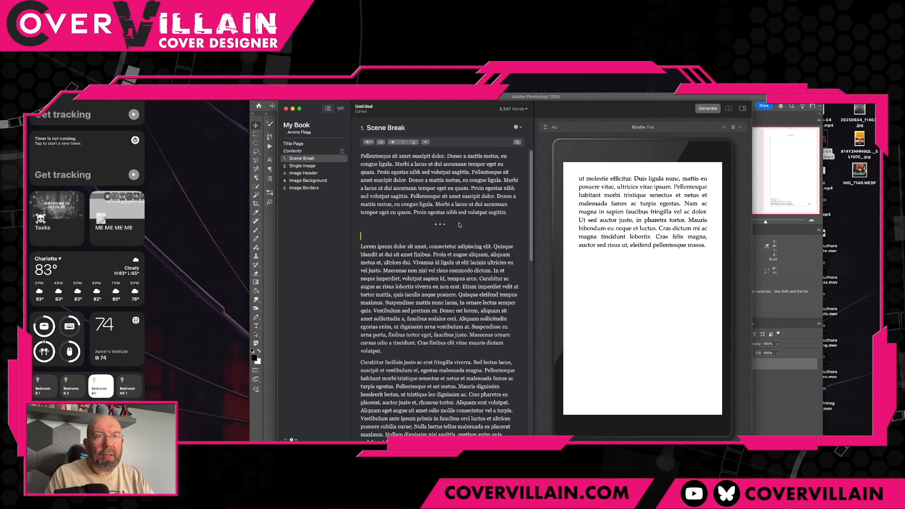
right_click(375, 239)
mouse_move(407, 273)
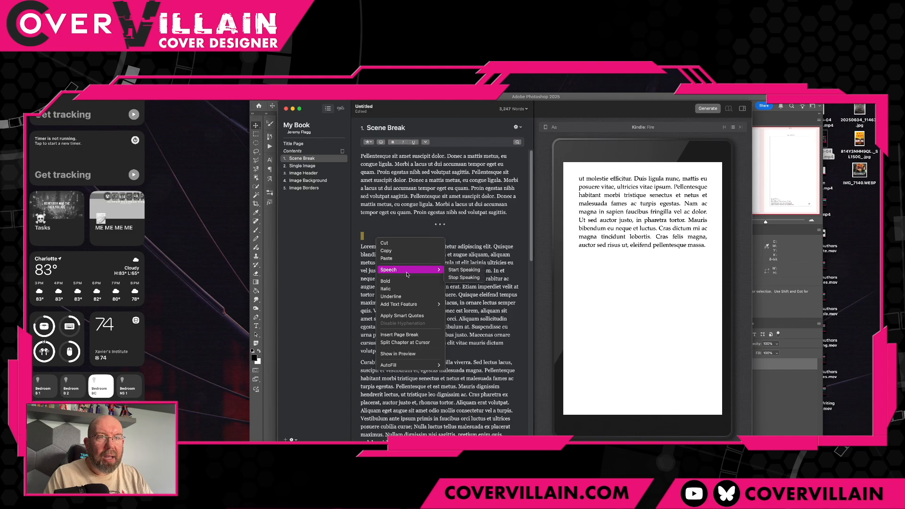
mouse_move(409, 304)
left_click(467, 311)
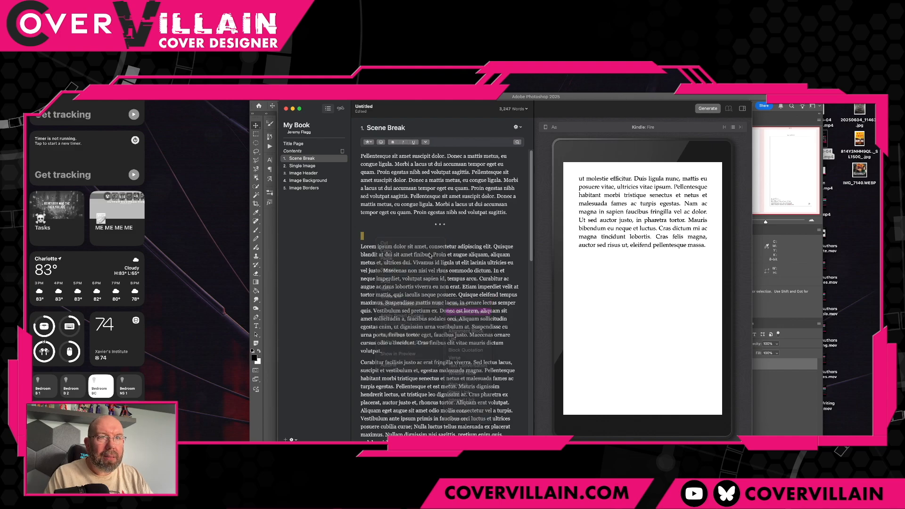
right_click(361, 246)
mouse_move(398, 338)
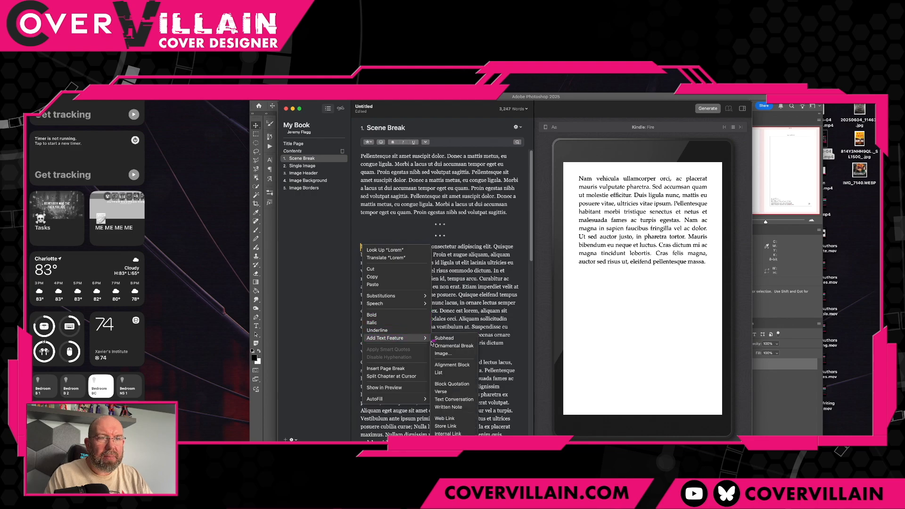
left_click(451, 347)
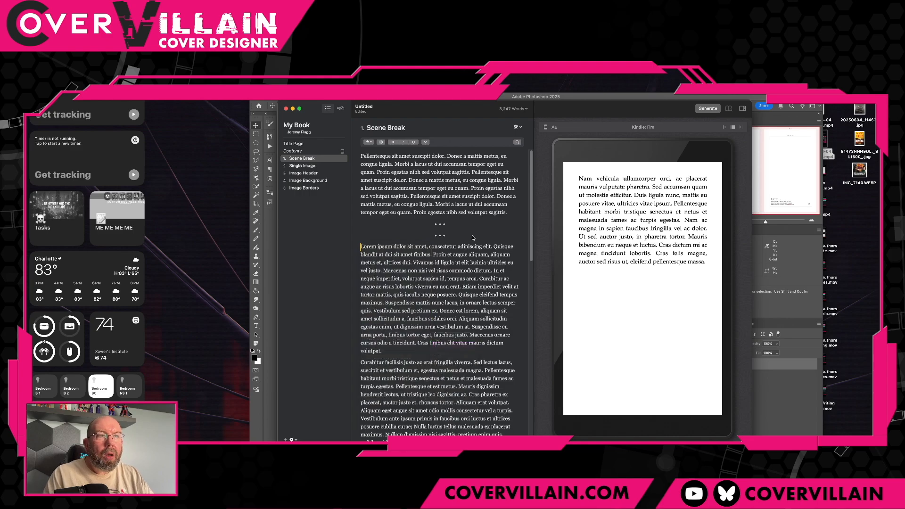
- Page the preview back to the Scene Break chapter's opening and delete the last two sentences above the ornamental breaks
left_click(559, 291)
left_click(559, 292)
left_click(559, 291)
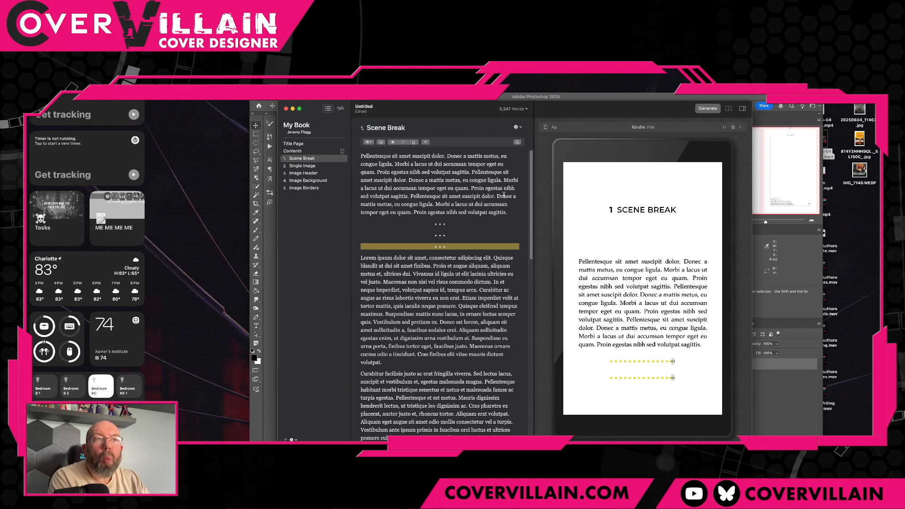
left_click_drag(507, 212, 433, 205)
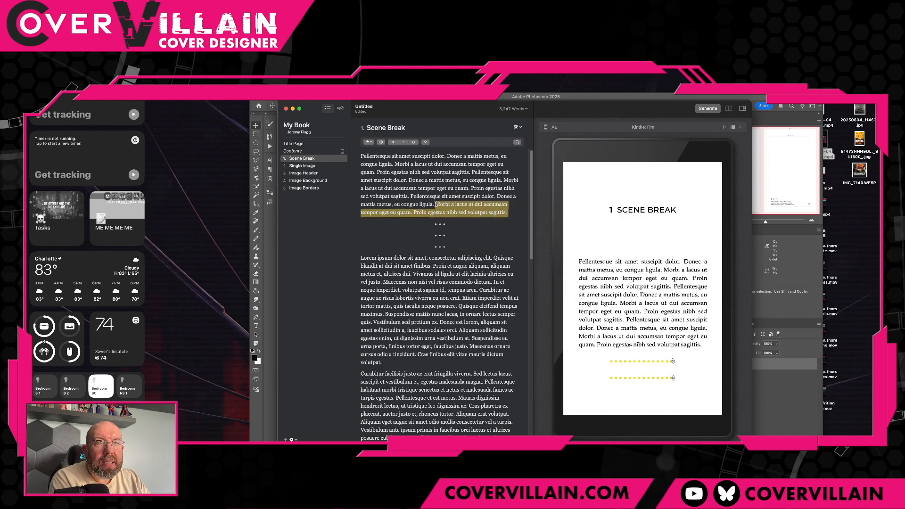
key("BackSpace")
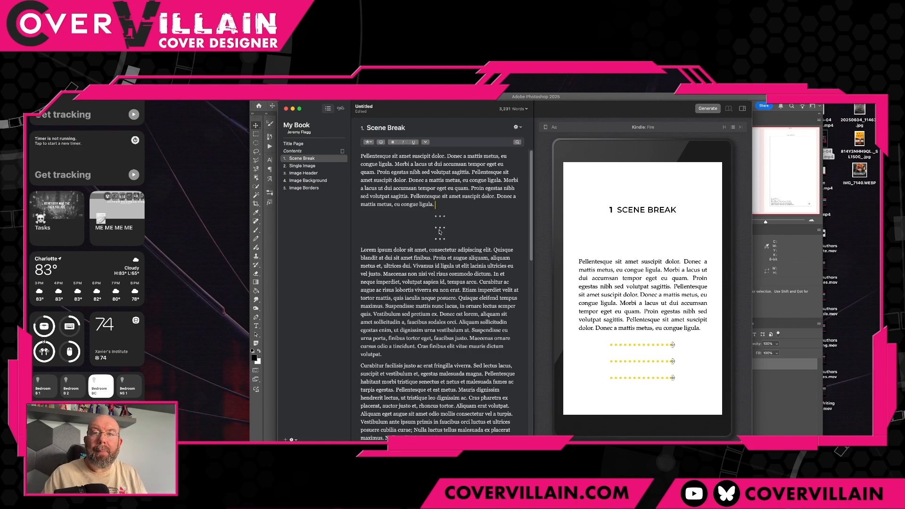
- Delete the second paragraph, directly above the image, in the Single Image chapter
left_click(297, 166)
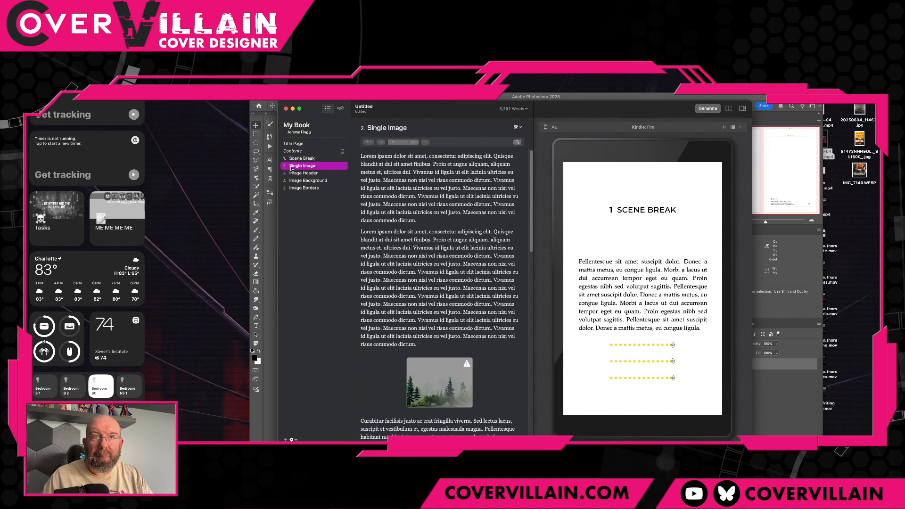
mouse_move(417, 344)
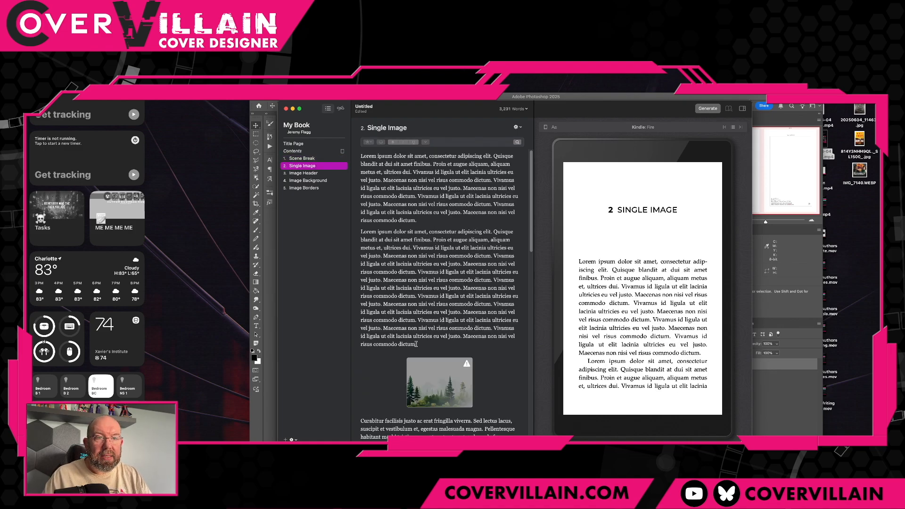
left_click_drag(417, 344, 358, 230)
key("BackSpace")
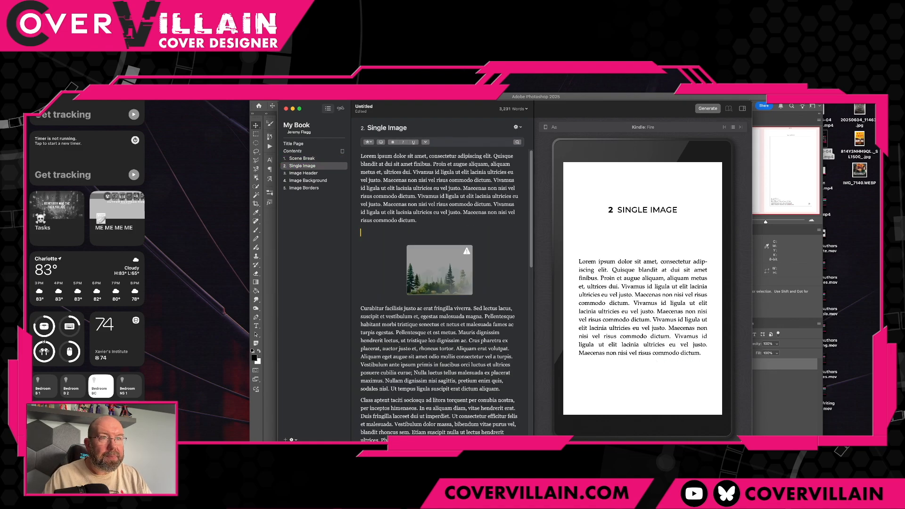
- Check the inline image's settings, then delete the last five sentences of the first paragraph above it
left_click(439, 259)
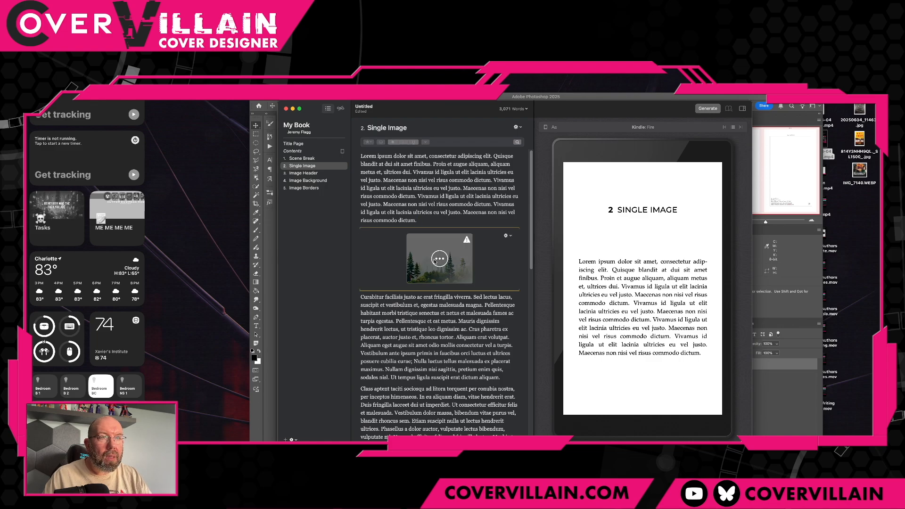
left_click(440, 260)
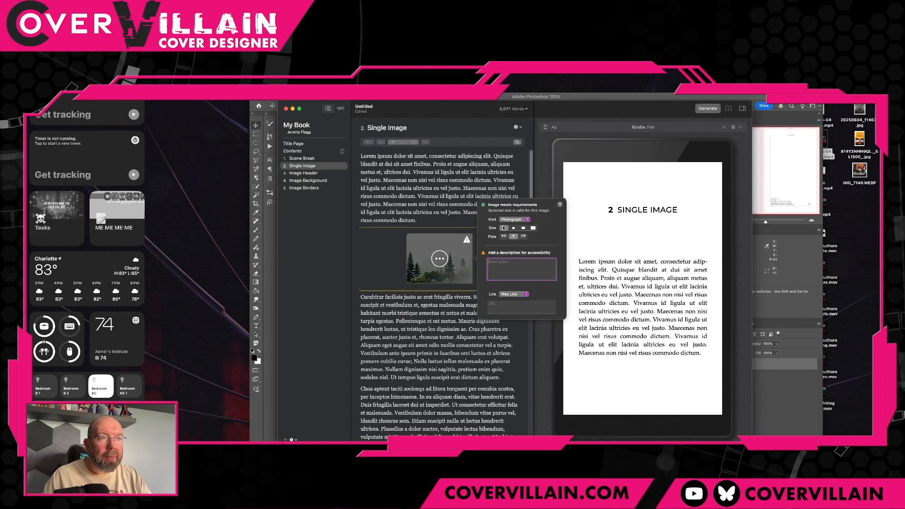
left_click(382, 241)
left_click_drag(430, 221, 462, 188)
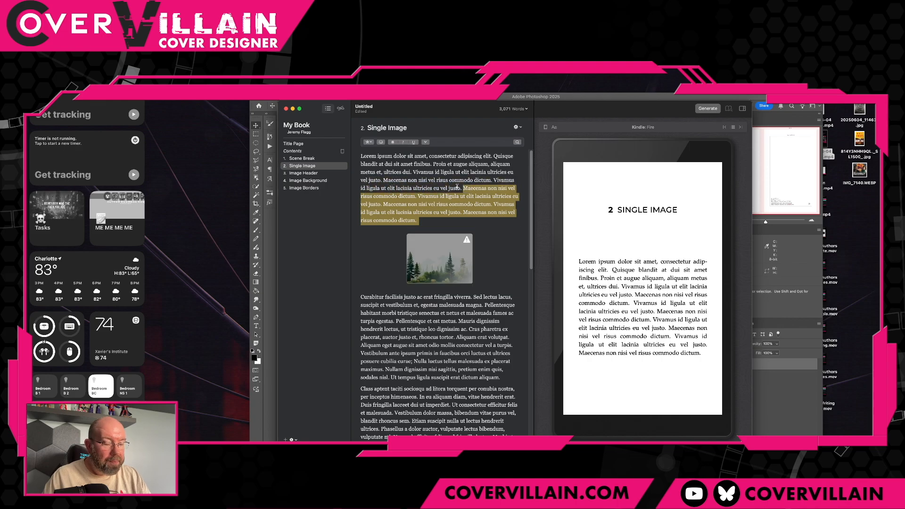
key("BackSpace")
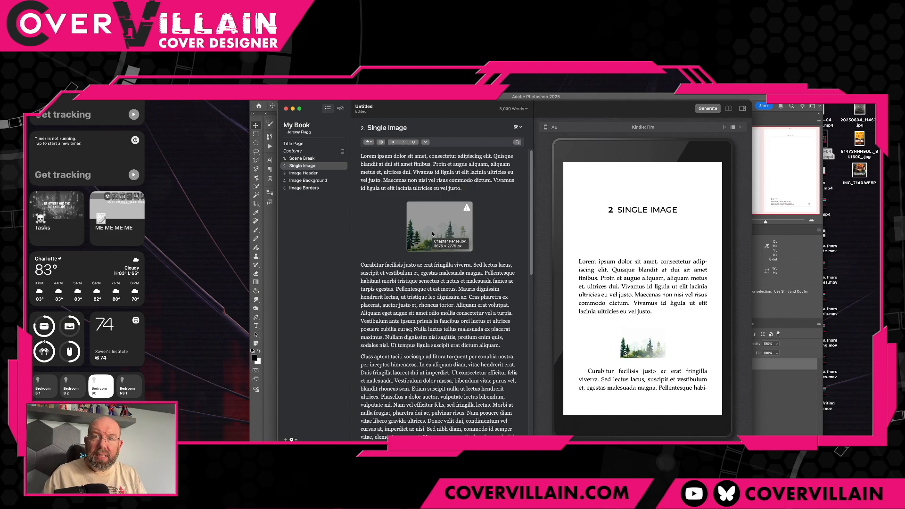
- Revisit the Scene Break preview, then move the Single Image chapter's image up into the start of its first paragraph
left_click(325, 159)
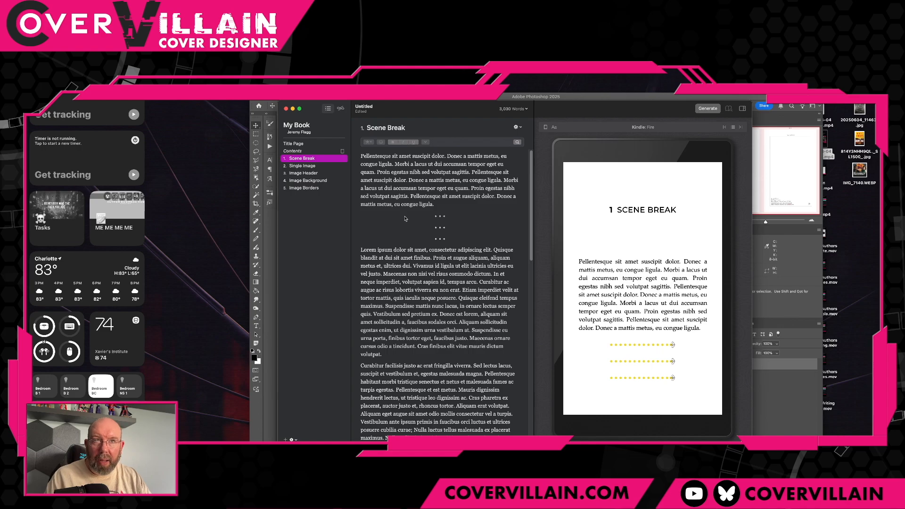
left_click(319, 166)
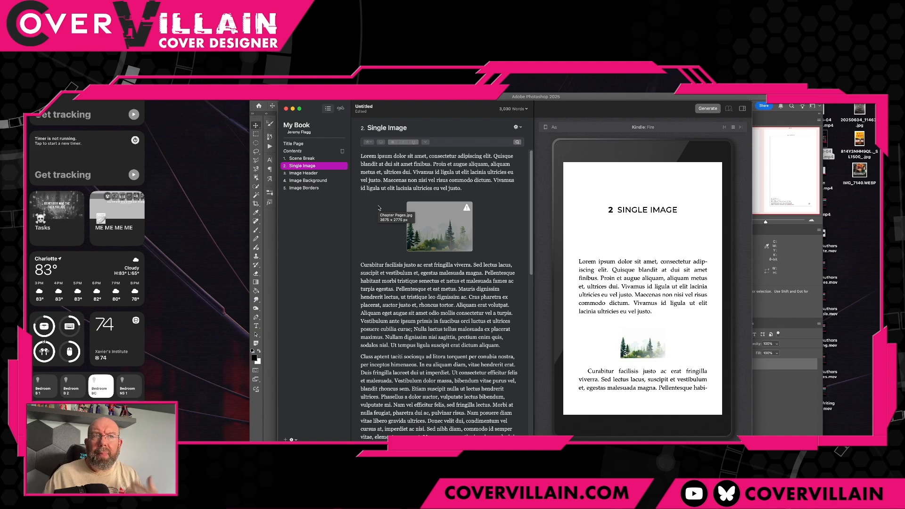
left_click(429, 209)
left_click_drag(468, 189, 370, 157)
left_click_drag(439, 195, 361, 155)
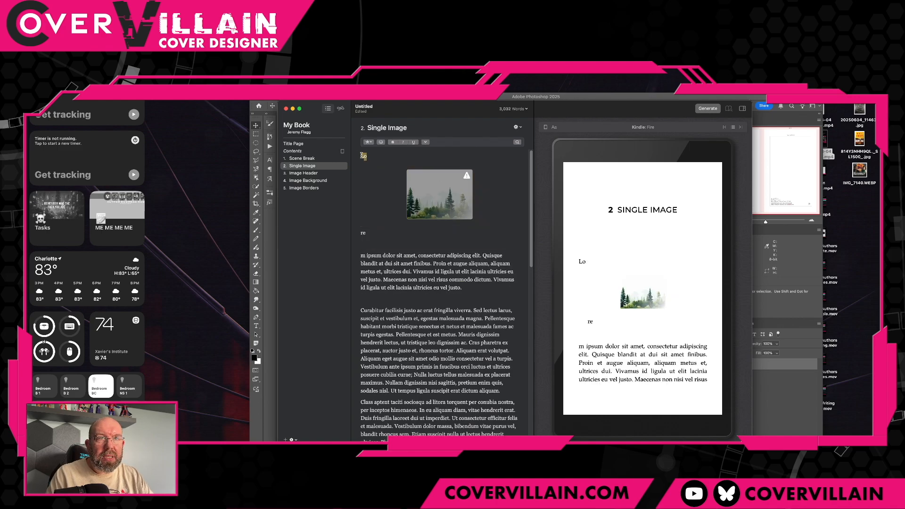
- Delete the stray text fragments "Lo" and "re" and the extra blank lines around the moved image
key("BackSpace")
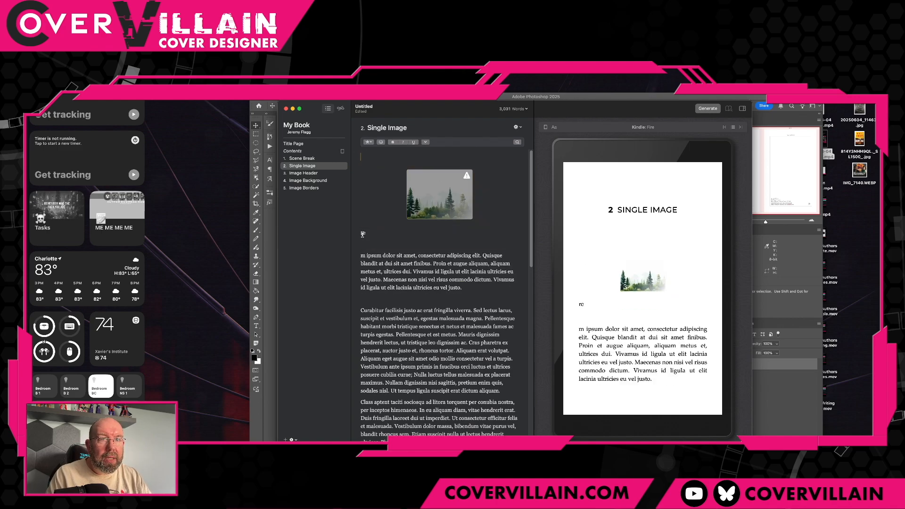
key("BackSpace")
key("BackSpace")
key("Down")
key("Down")
key("BackSpace")
key("BackSpace")
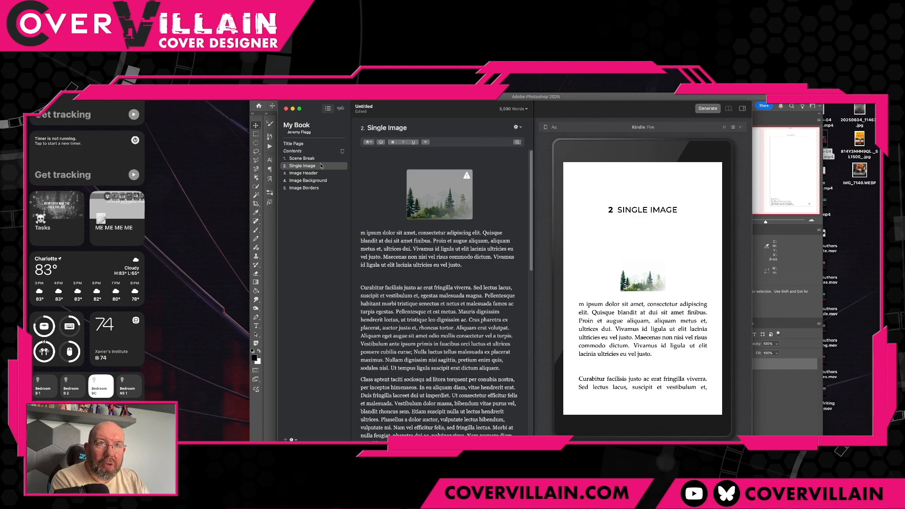
- Open the Metro style's custom Background and Border settings, then view its Paragraph After Break options
left_click(340, 109)
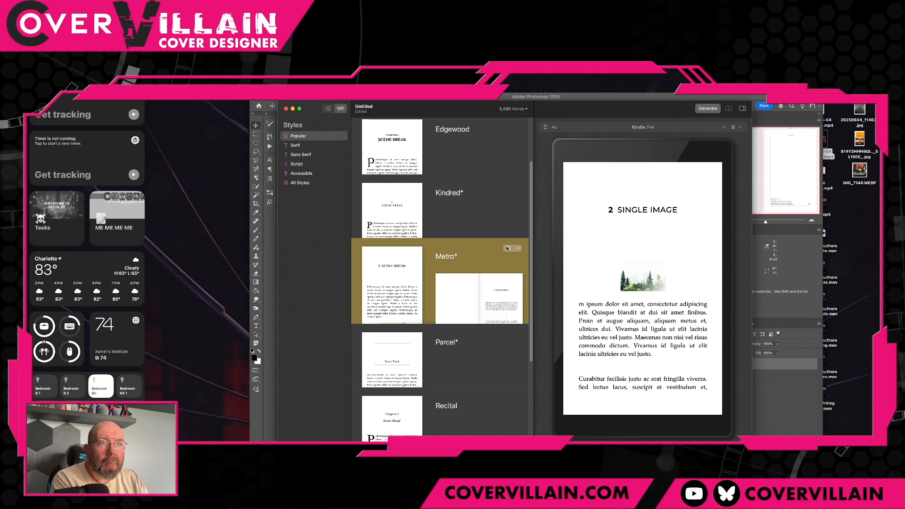
left_click(507, 249)
left_click(306, 196)
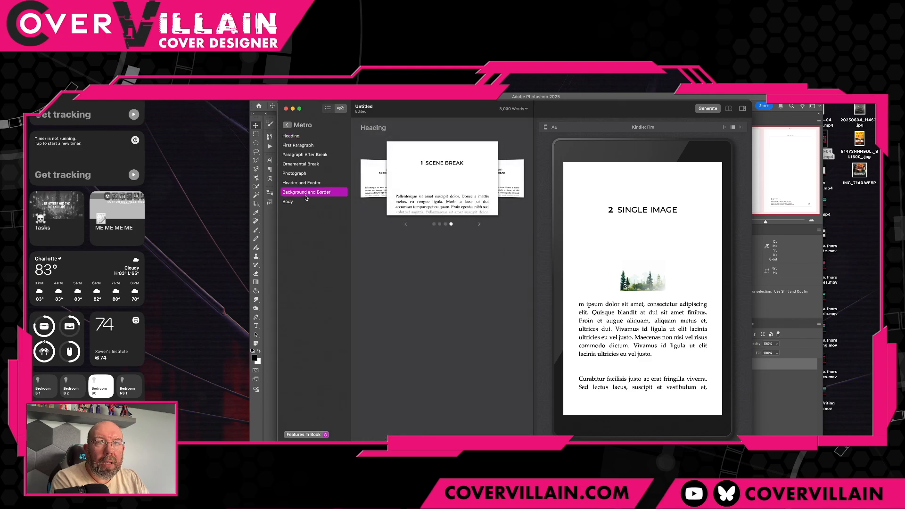
left_click_drag(428, 180, 477, 177)
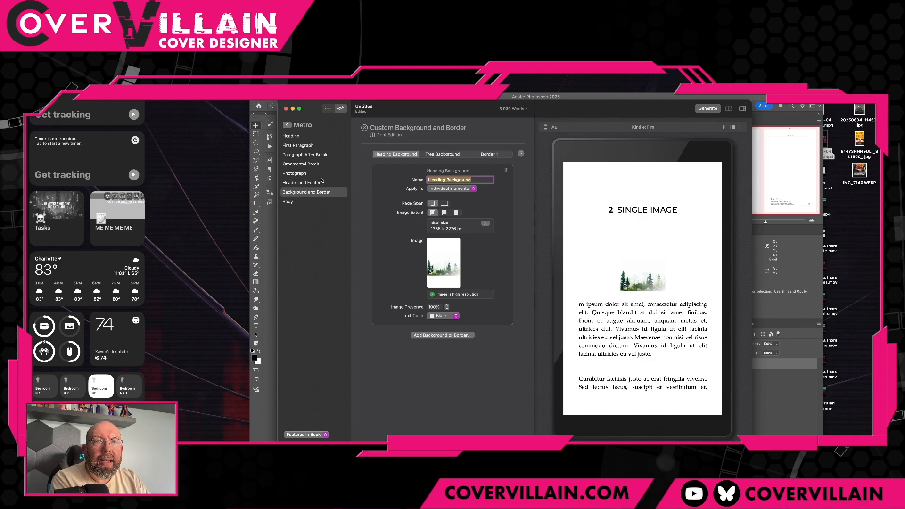
left_click(322, 155)
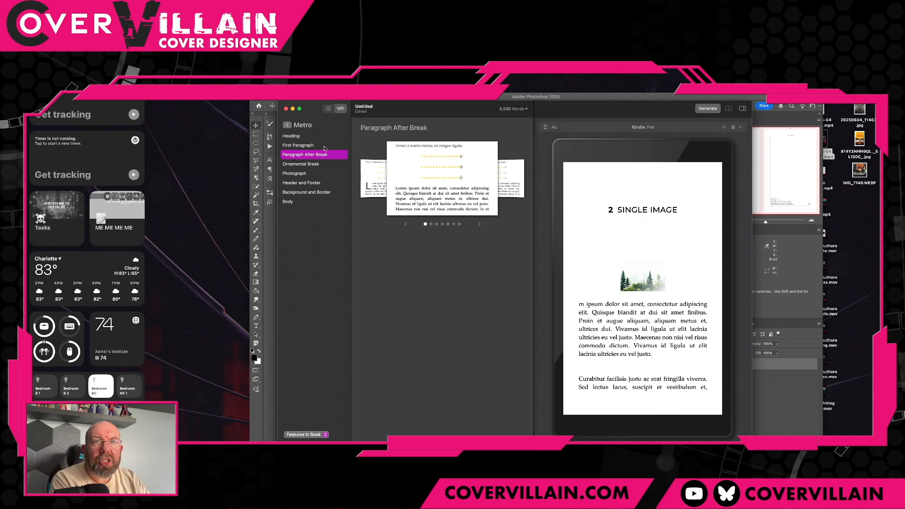
- Return to the book's contents and review the Single Image chapter's heading, background, border and conversion options without changing anything
left_click(327, 109)
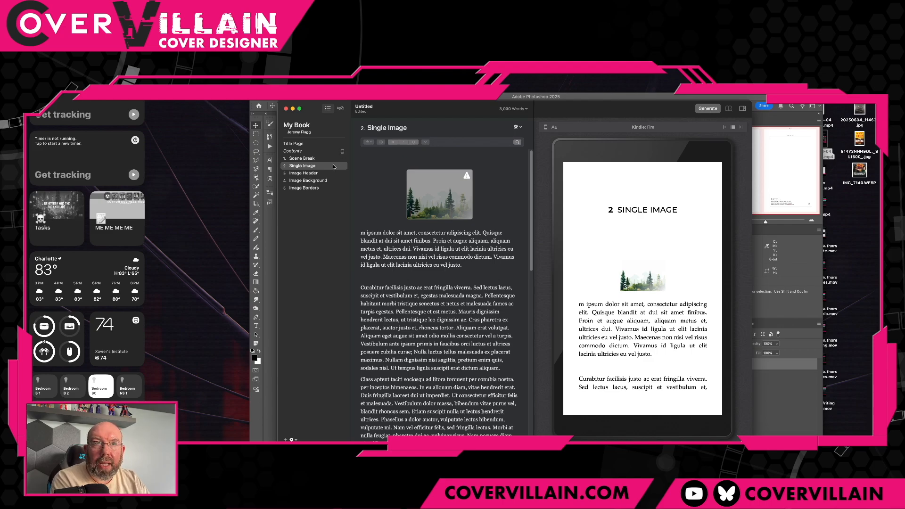
right_click(335, 166)
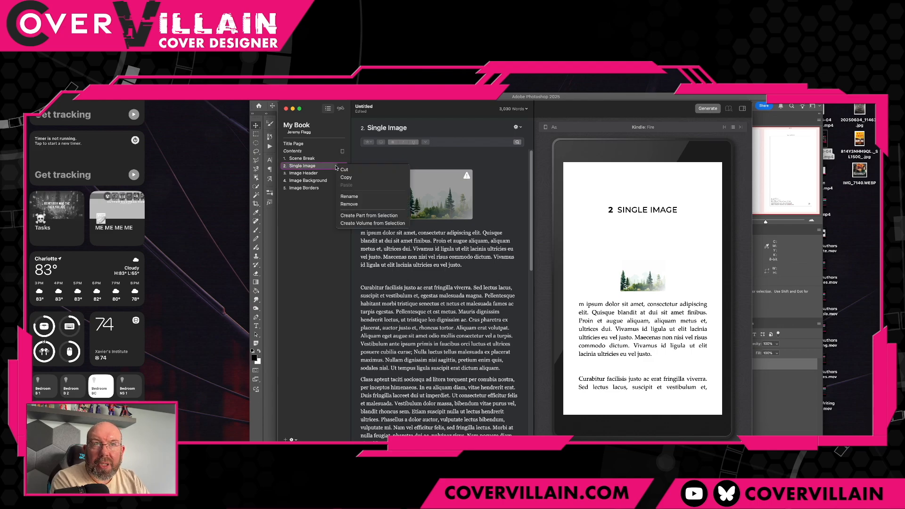
left_click(423, 160)
left_click(517, 126)
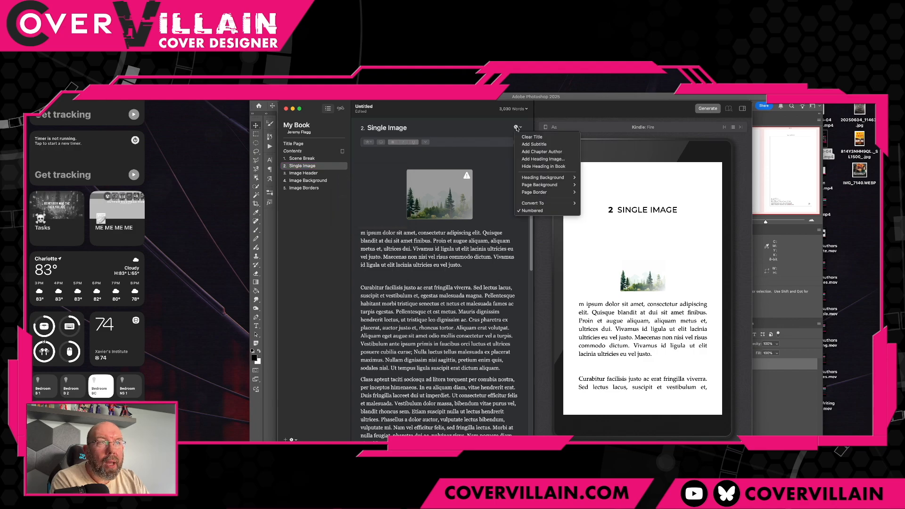
mouse_move(540, 203)
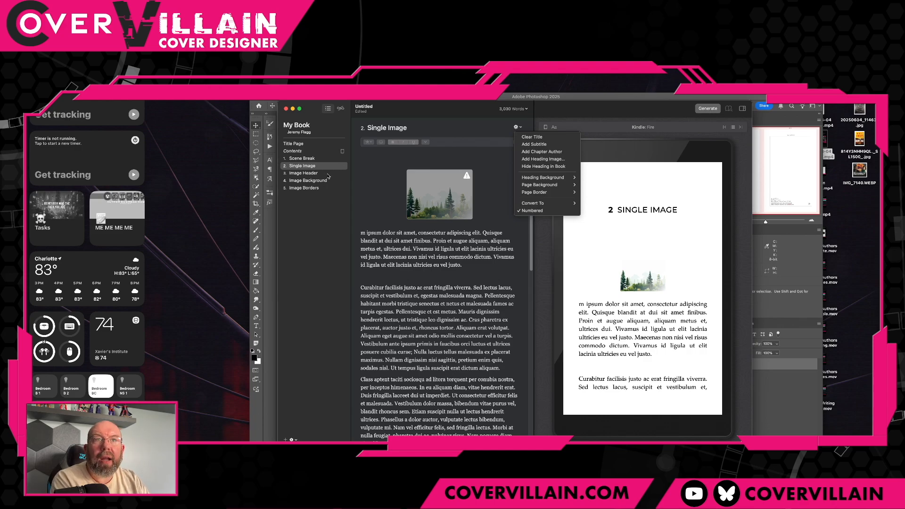
key("Escape")
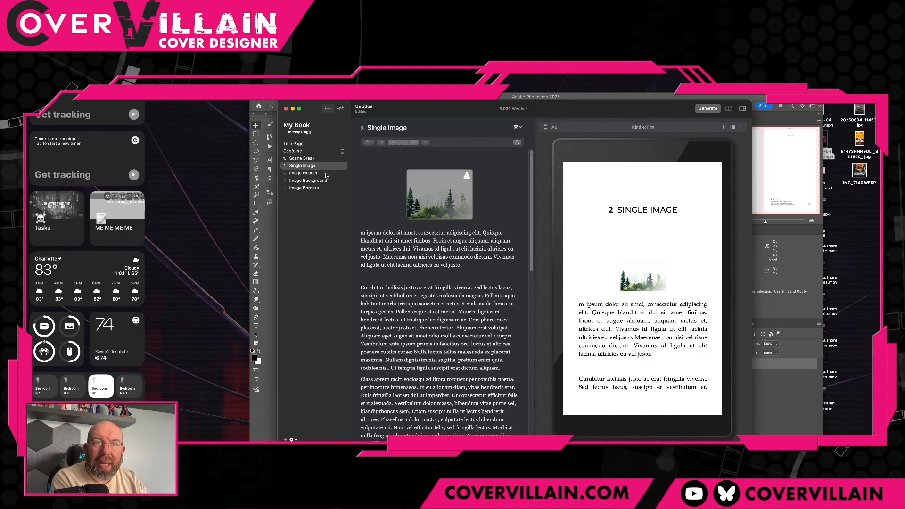
- Open the Image Header chapter and switch its preview from Kindle Fire to Print
left_click(324, 173)
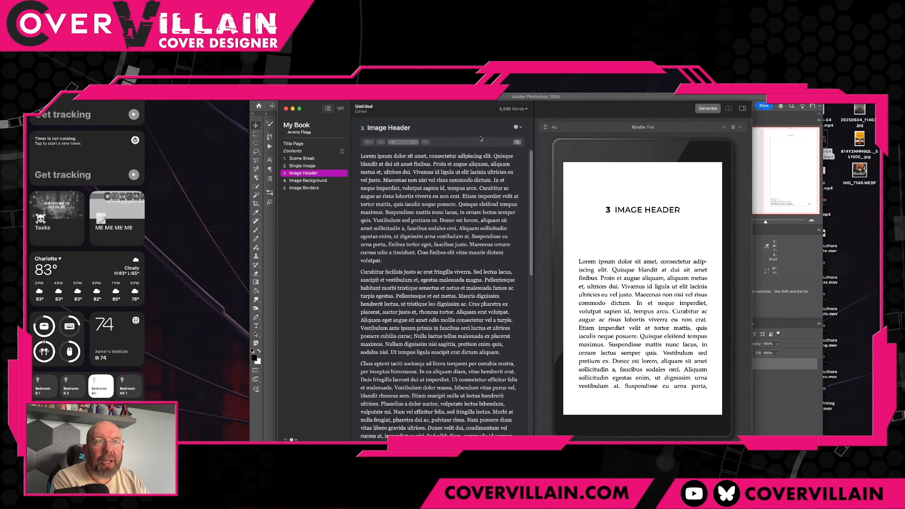
left_click(546, 127)
left_click(533, 236)
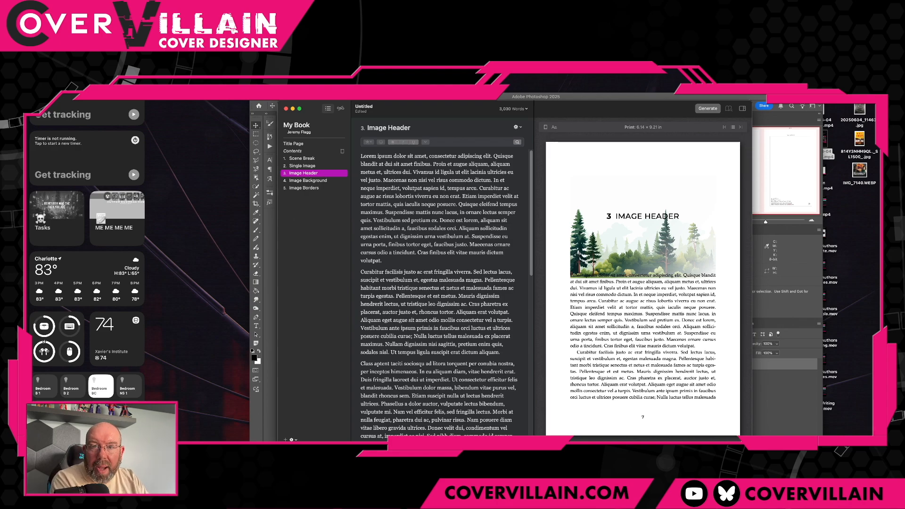
- Open the Image Background chapter to view its page background in the print preview
left_click(94, 424)
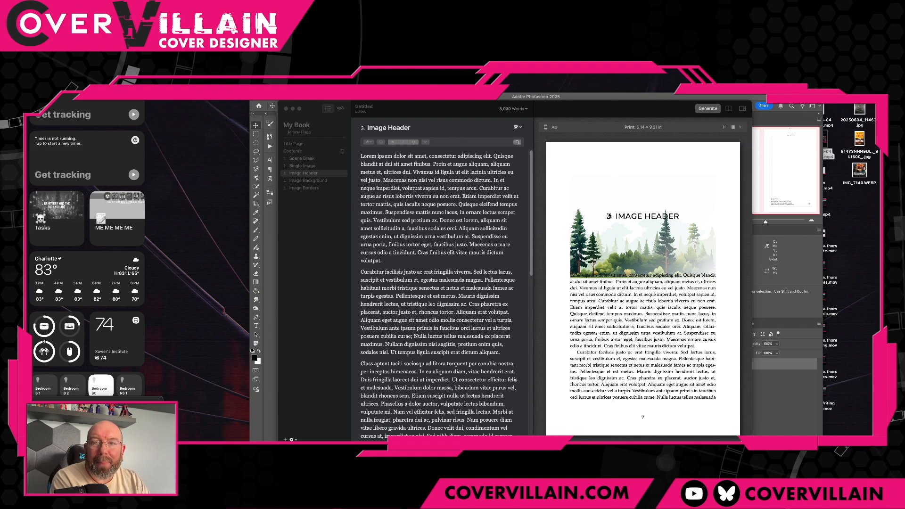
left_click(320, 182)
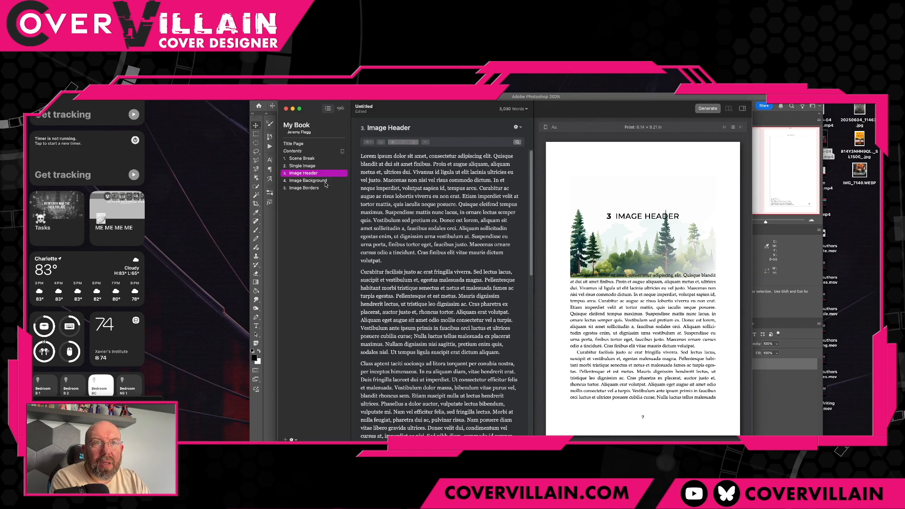
left_click(325, 182)
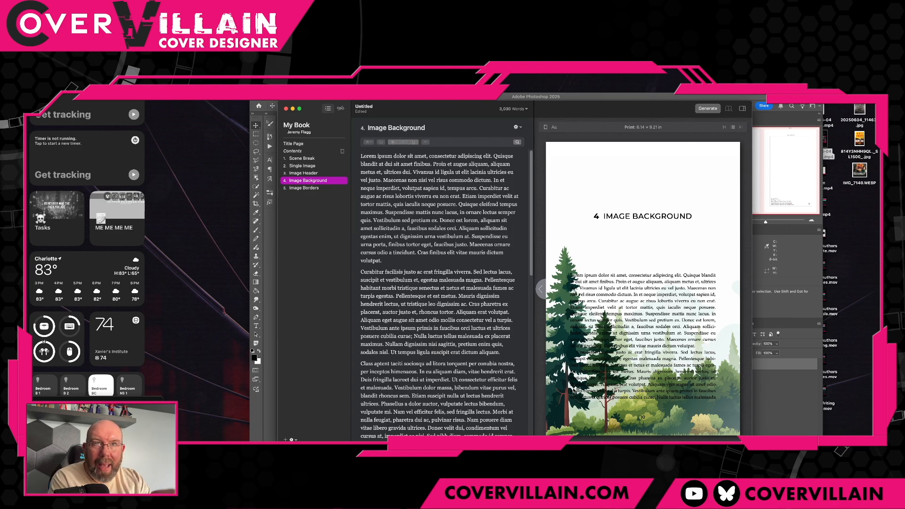
- Switch to Photoshop, bring up the Untitled-1 spread and examine its white-on-black body text up close, then fit the spread in view
left_click(611, 96)
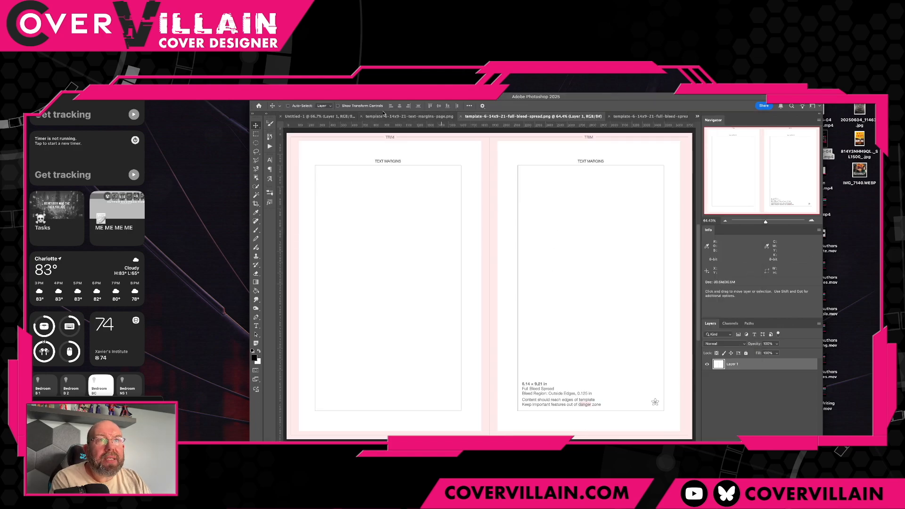
left_click(319, 116)
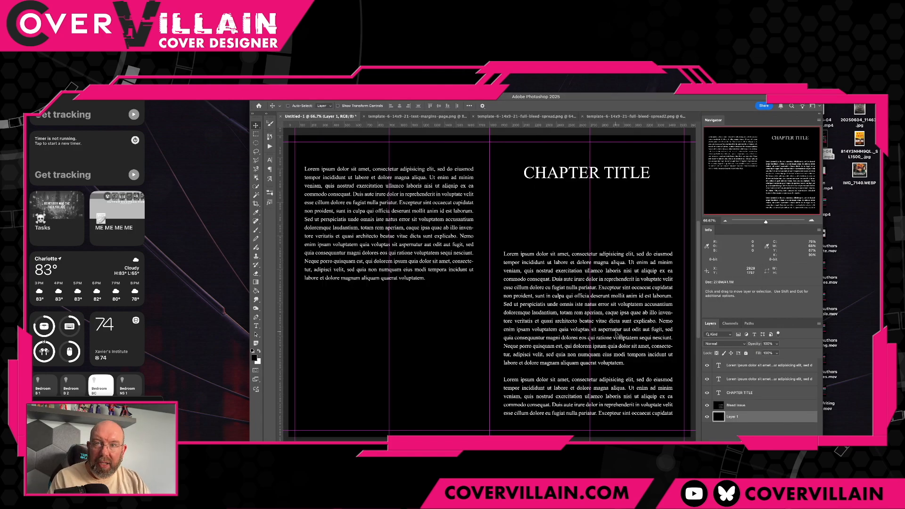
key("super+plus")
key("super+plus")
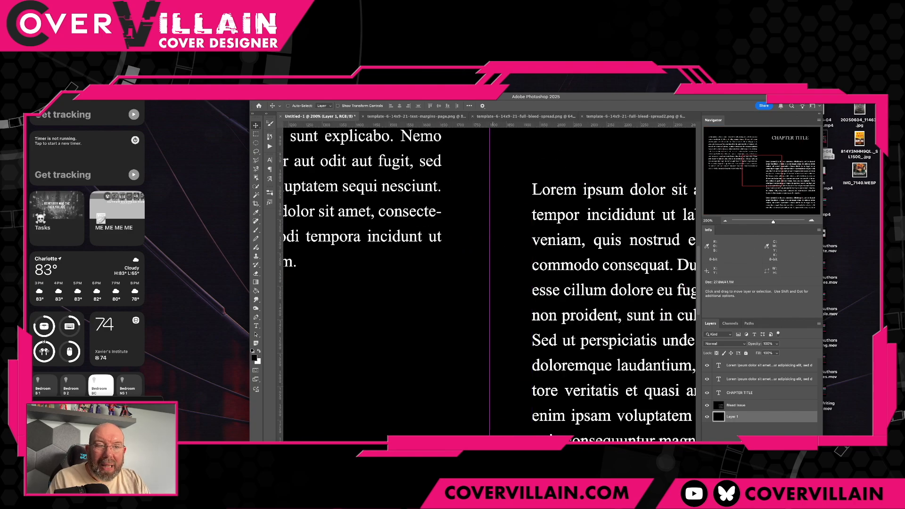
scroll(489, 282, "right", 5)
scroll(489, 282, "right", 8)
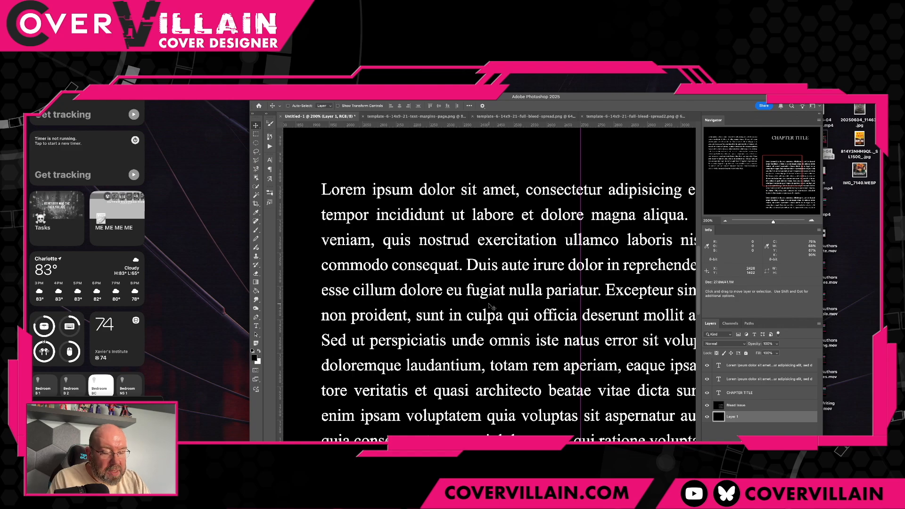
key("ctrl+0")
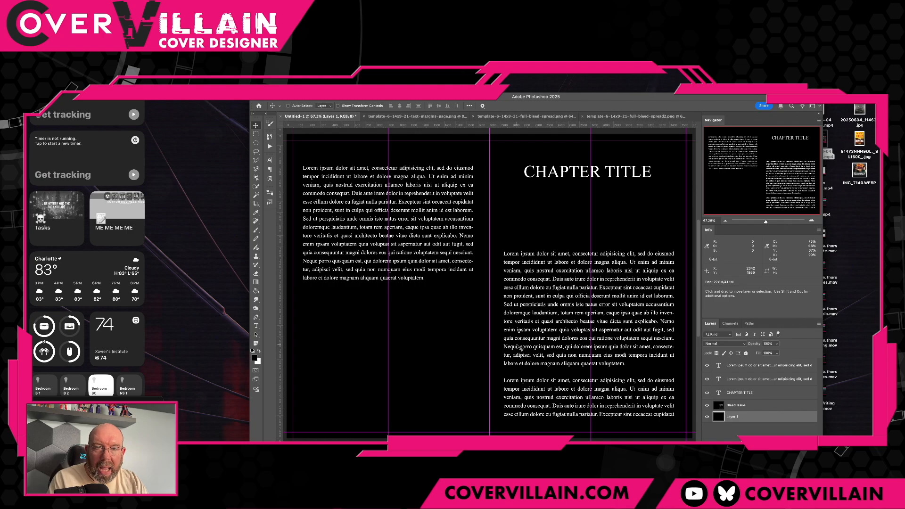
- Hide the right page's body text layer above the Bleed Issue layer, then select the Bleed Issue layer and the Paint Bucket tool
key("super")
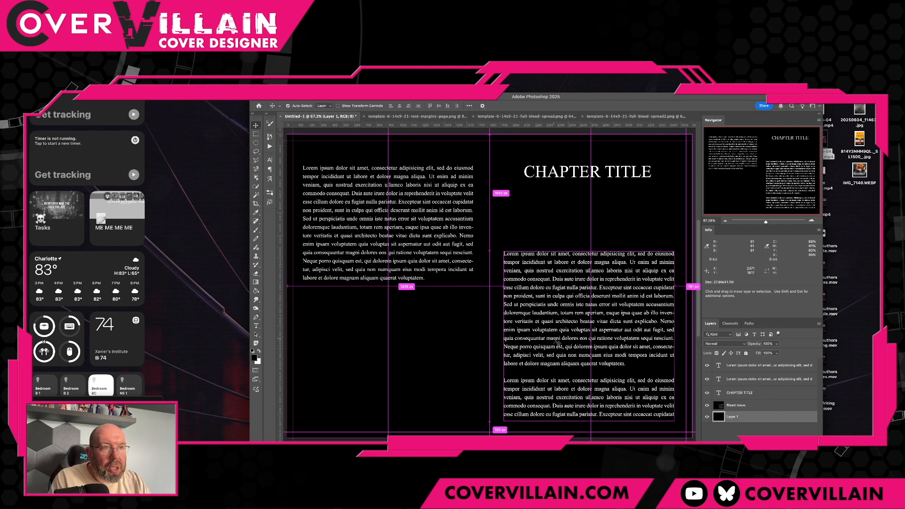
key("super+plus")
key("super+plus")
key("super+plus")
key("space")
left_click_drag(625, 296, 404, 363)
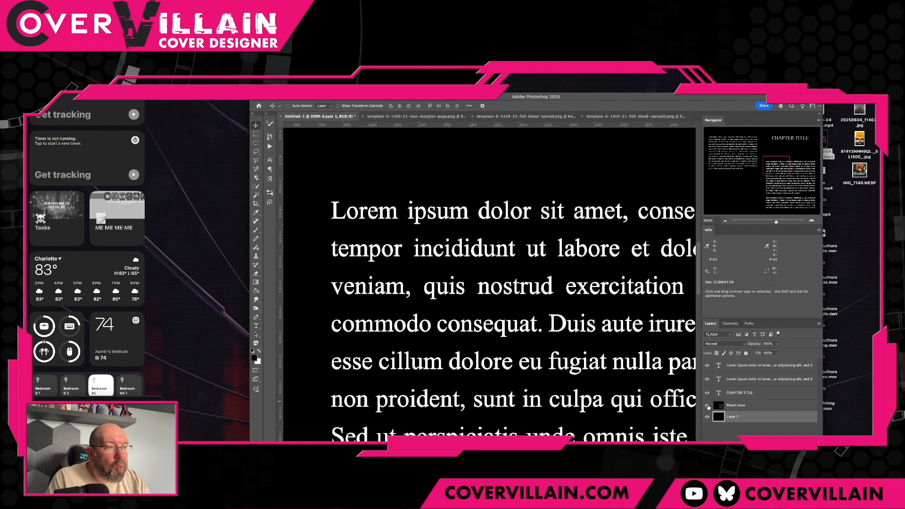
left_click(706, 379)
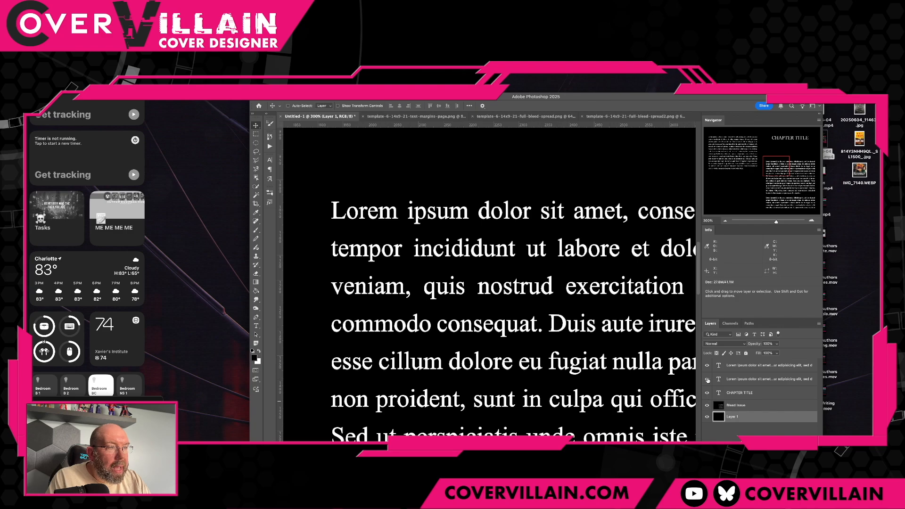
left_click(724, 402)
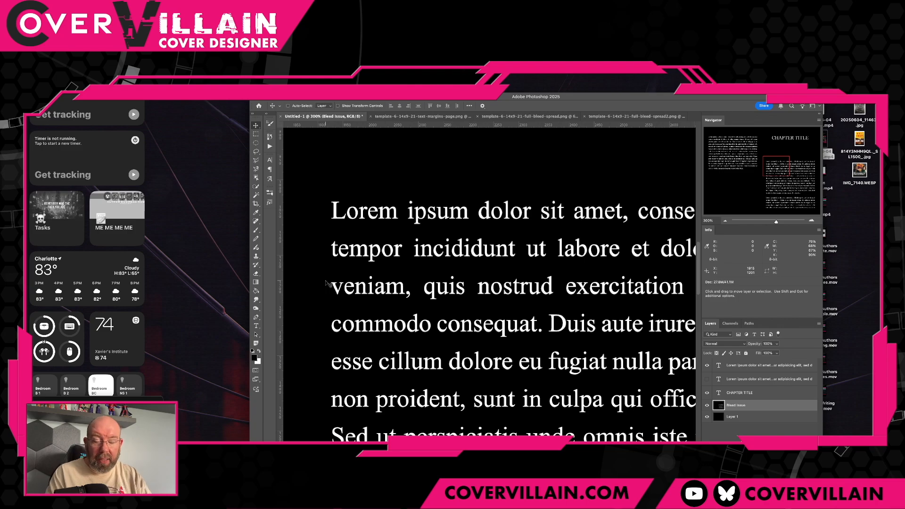
key("g")
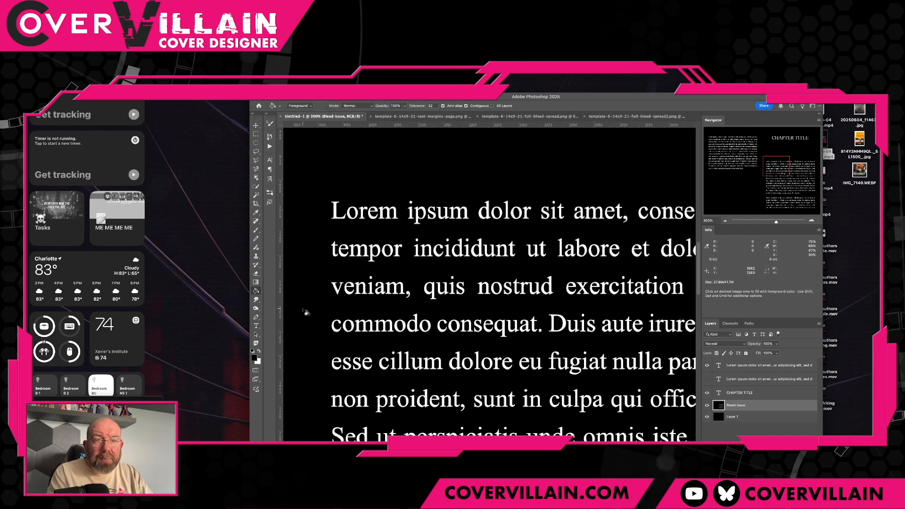
- Examine the Bleed Issue layer's body text from letter detail out to the full spread, comparing it with the facing page's text
key("super+equal")
key("super+equal")
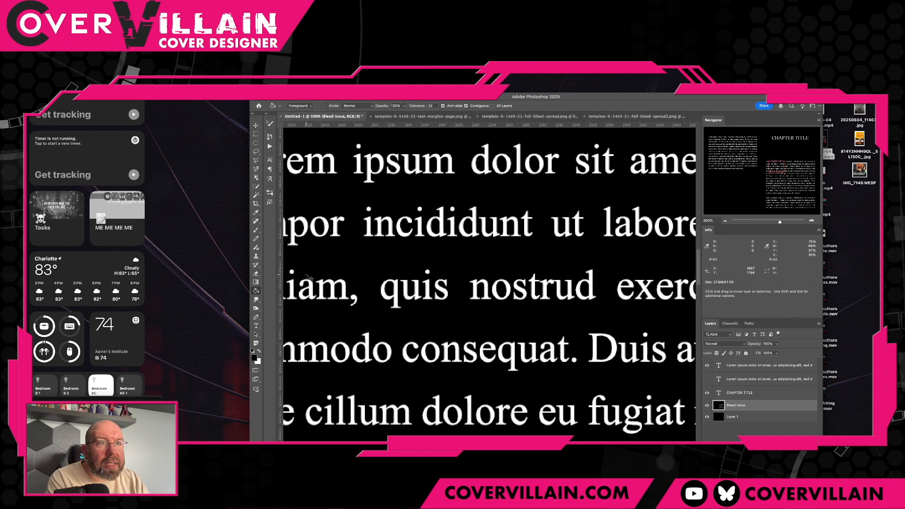
key("super+equal")
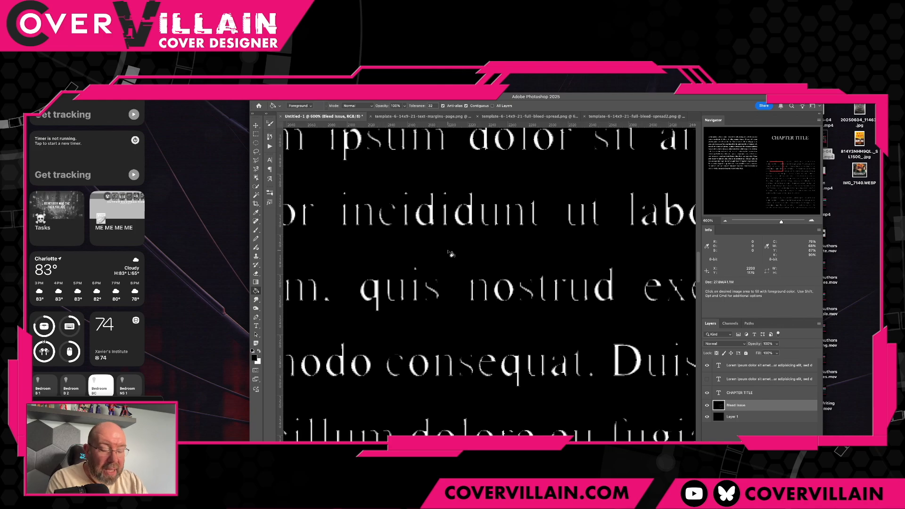
key("super+minus")
key("super+minus")
key("super+minus")
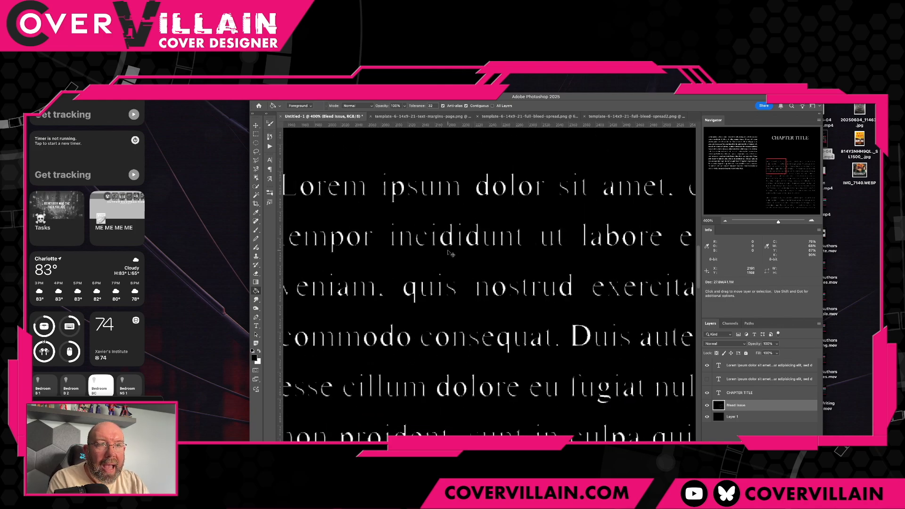
key("super+minus")
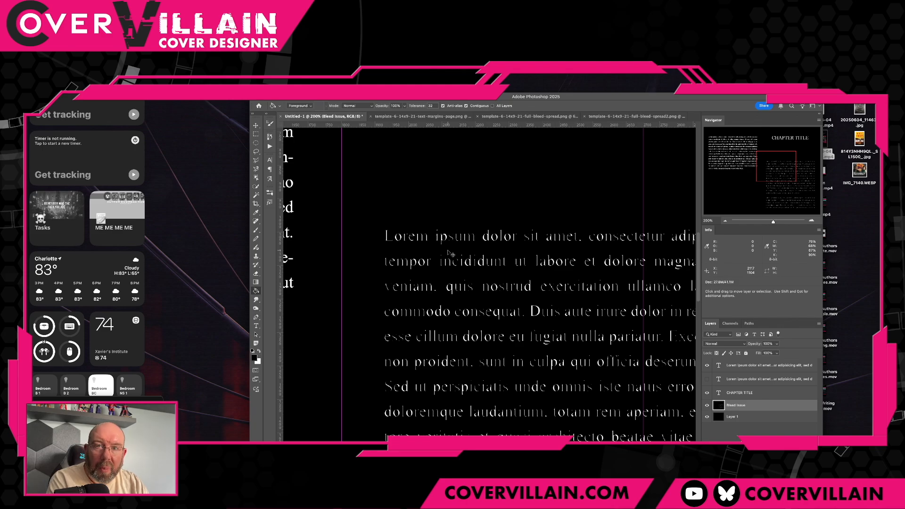
key("super+minus")
key("super+minus")
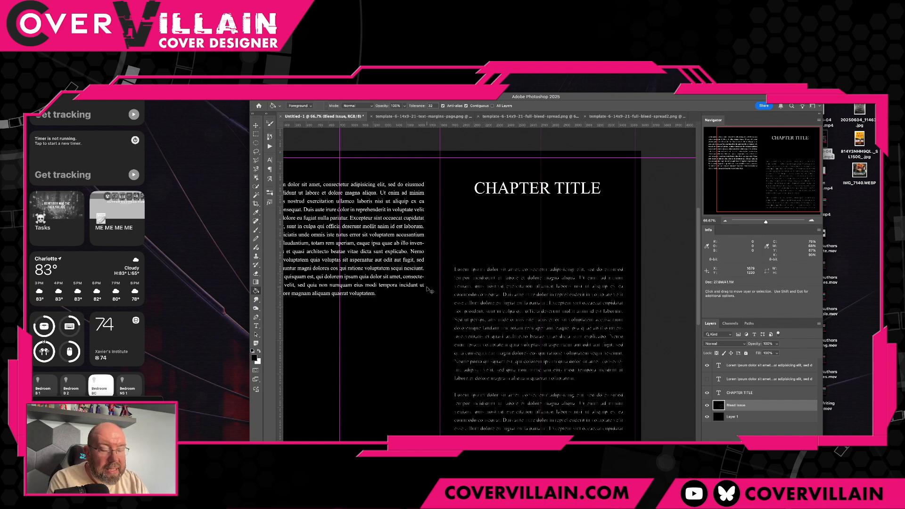
key("super+minus")
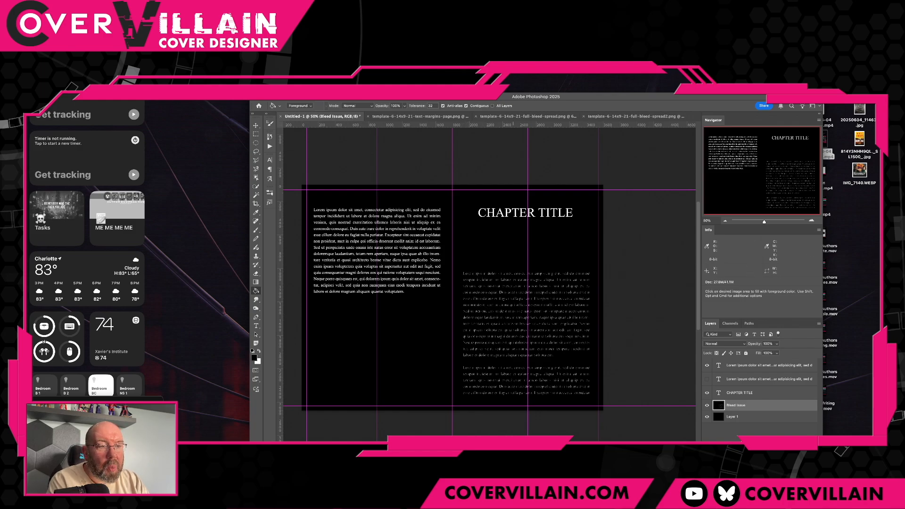
- Switch back to Vellum, open the Metro style's Background and Border settings and view the kinds that can be added, without adding one
key("super+Tab")
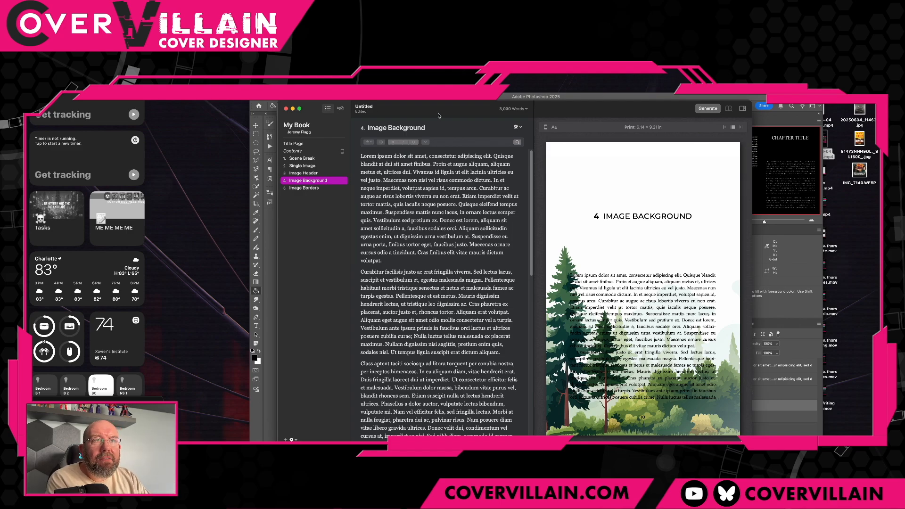
left_click(341, 109)
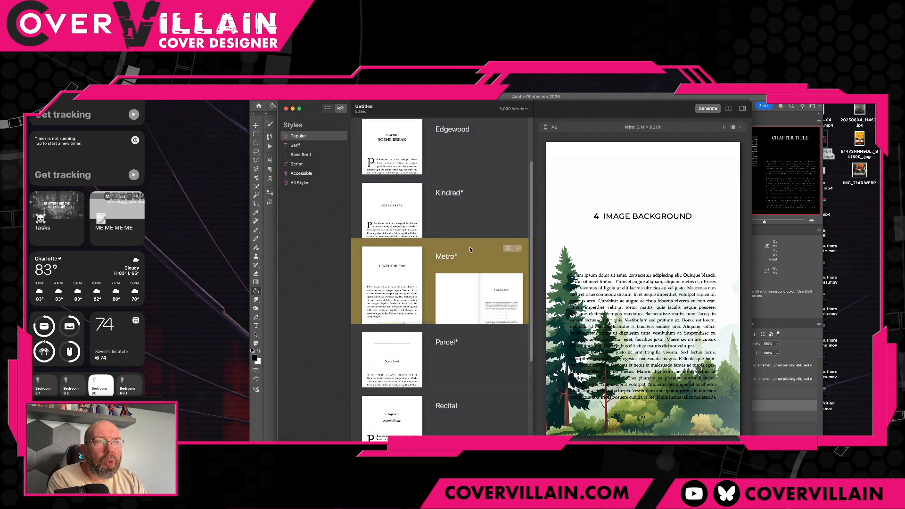
left_click(505, 248)
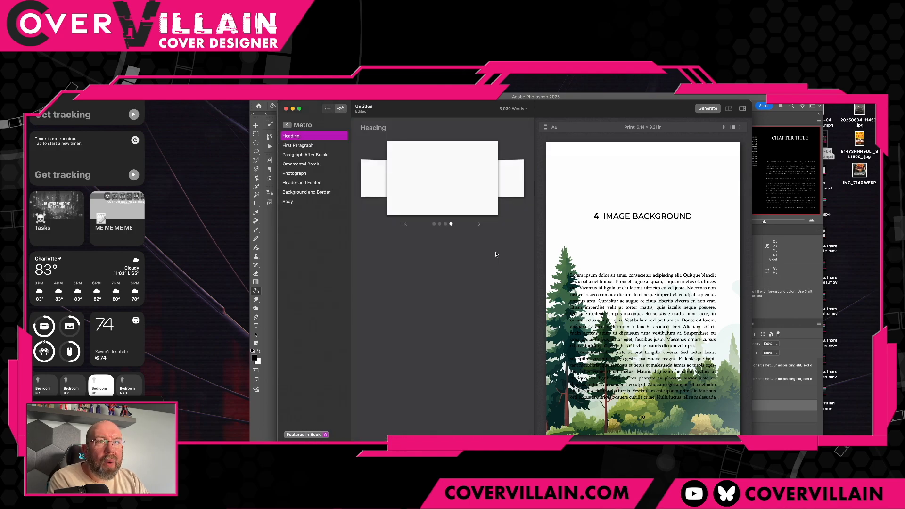
left_click(323, 197)
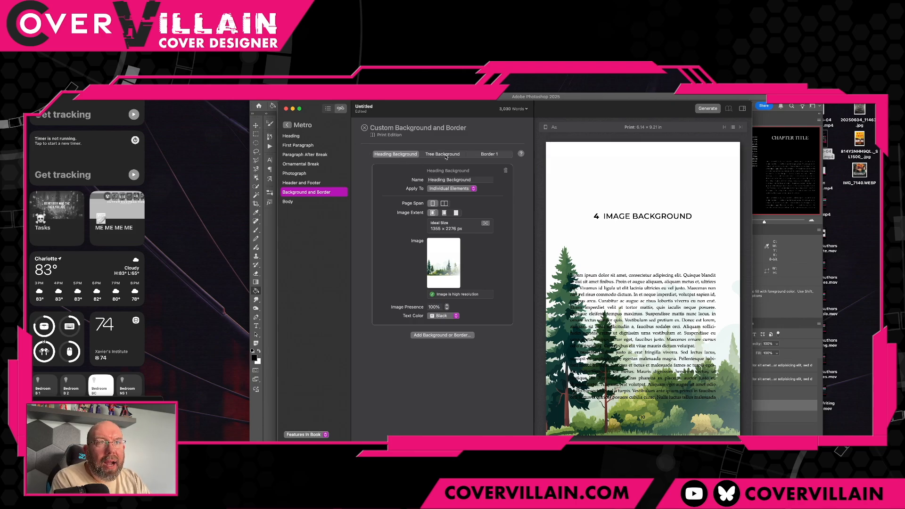
left_click(431, 335)
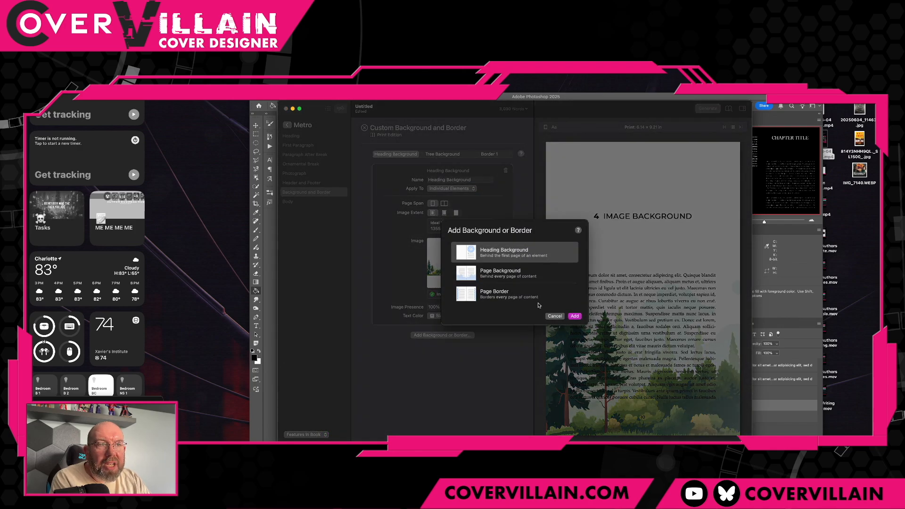
left_click(549, 317)
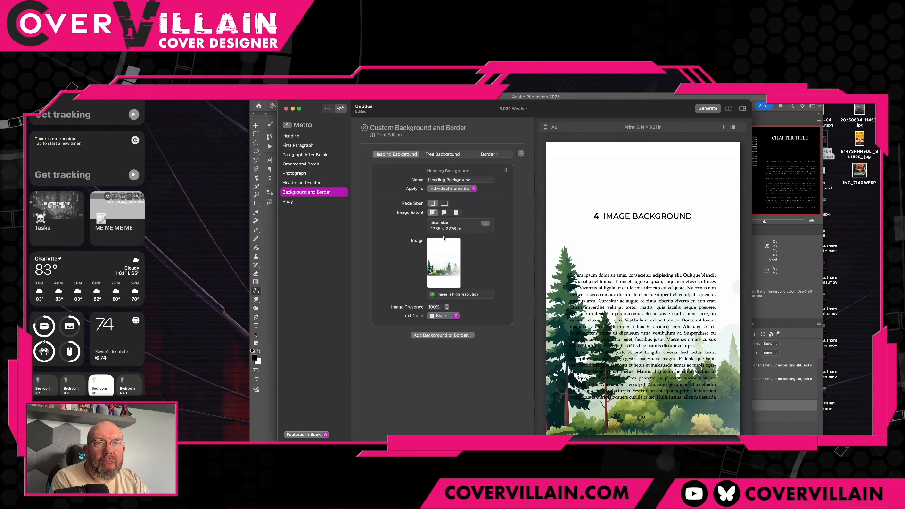
- Switch to Photoshop and view the 6.14 x 9.21 in text-margins page template and the full-bleed spread template
left_click(277, 309)
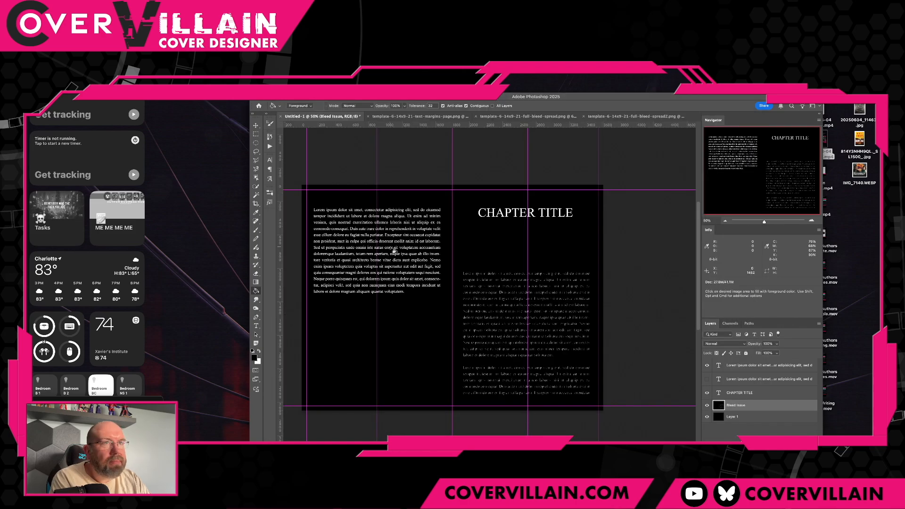
left_click(448, 117)
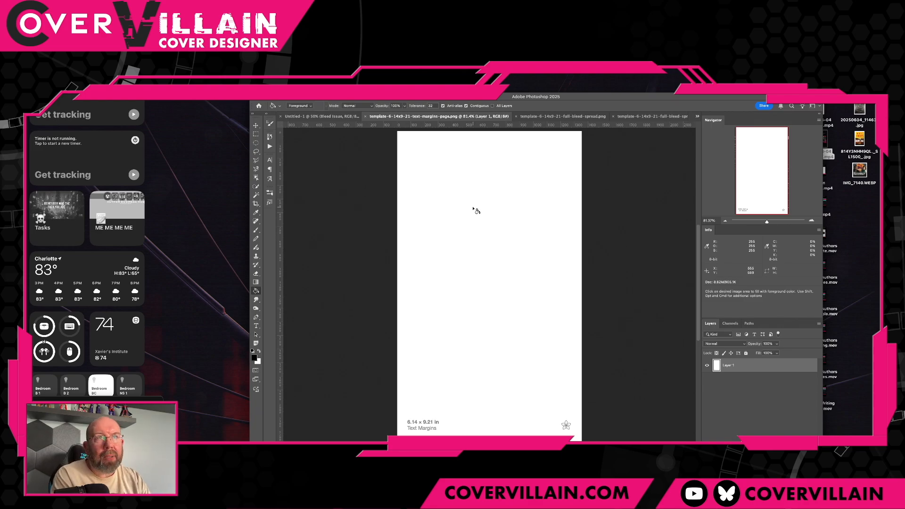
left_click(542, 116)
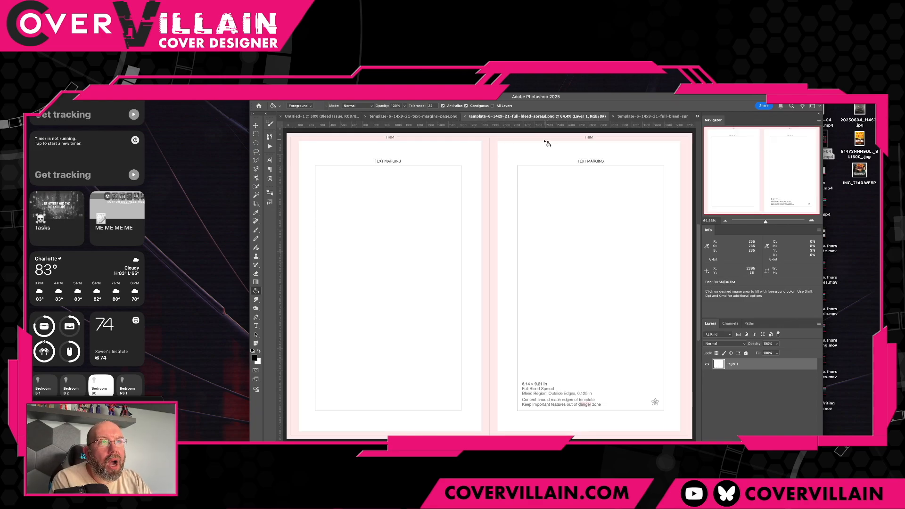
- Compare the second 6.14 x 9.21 in full-bleed spread template with the first one, ending on the first
left_click(649, 116)
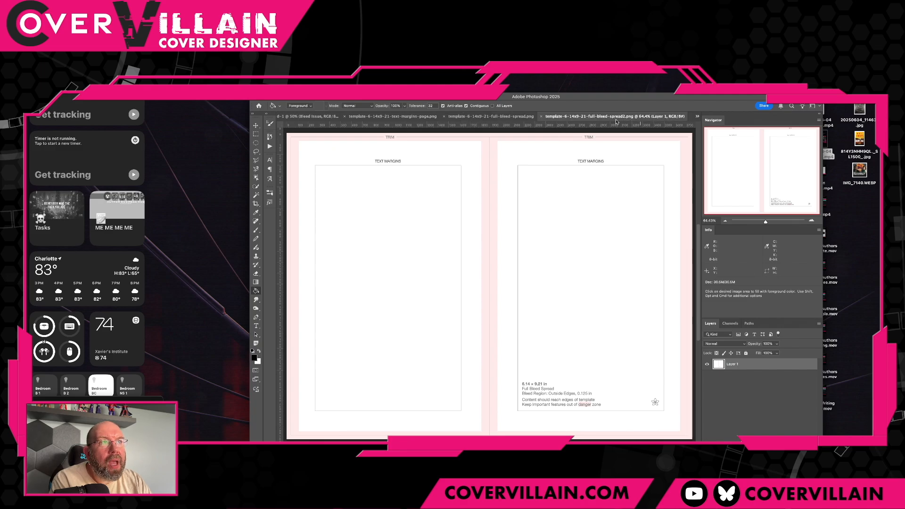
left_click(537, 118)
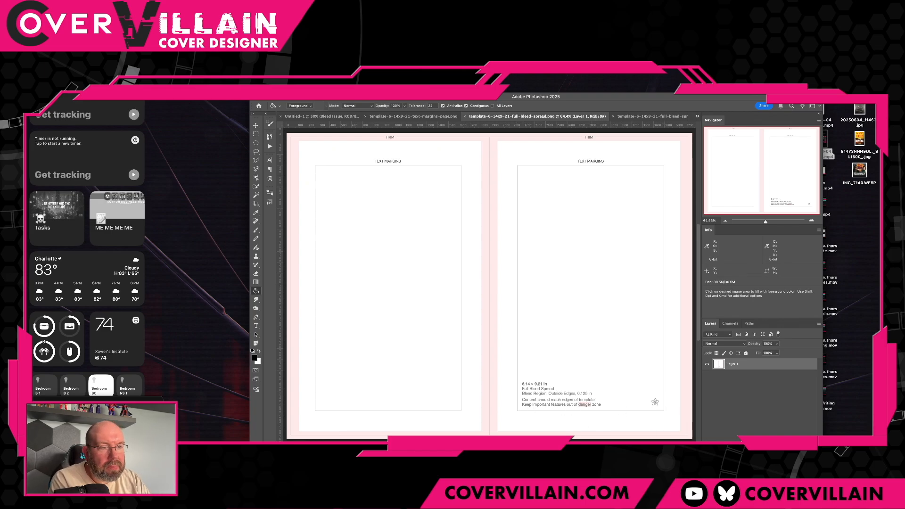
- Switch to Vellum, return to the book's chapter list and preview the Image Borders chapter
key("super+Tab")
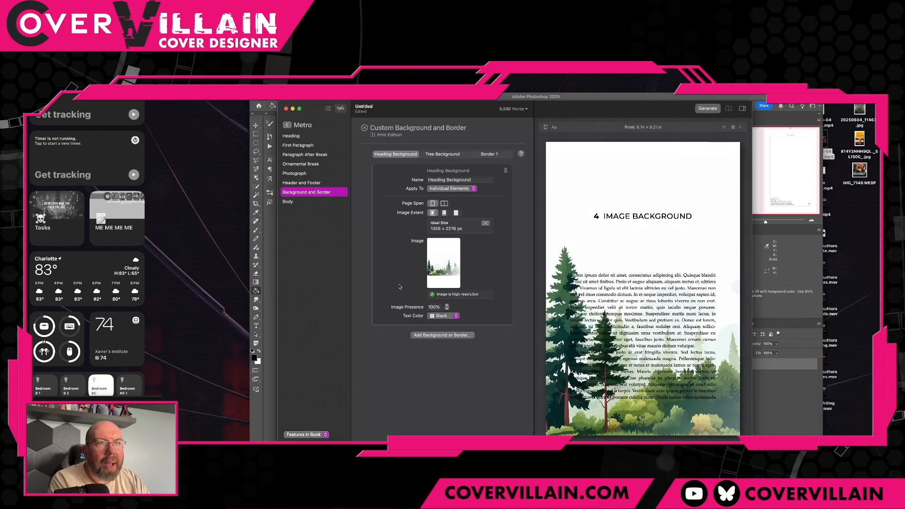
left_click(327, 109)
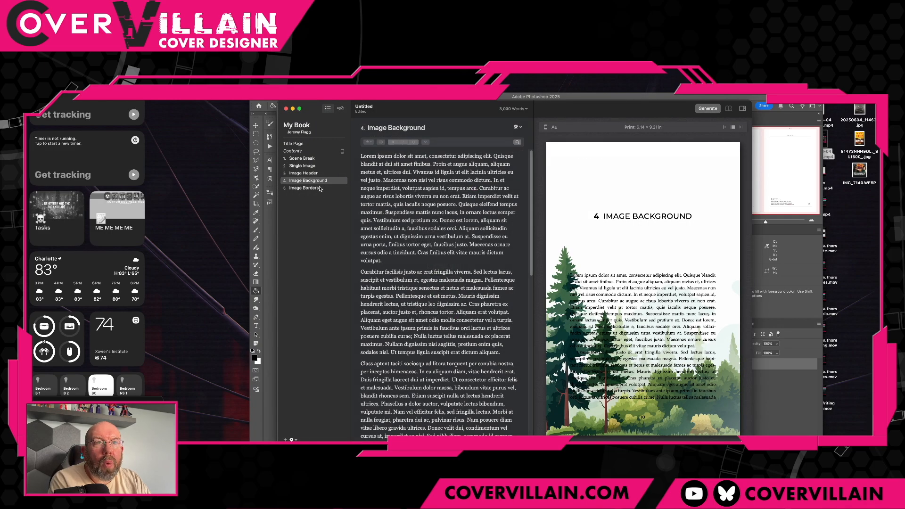
left_click(320, 188)
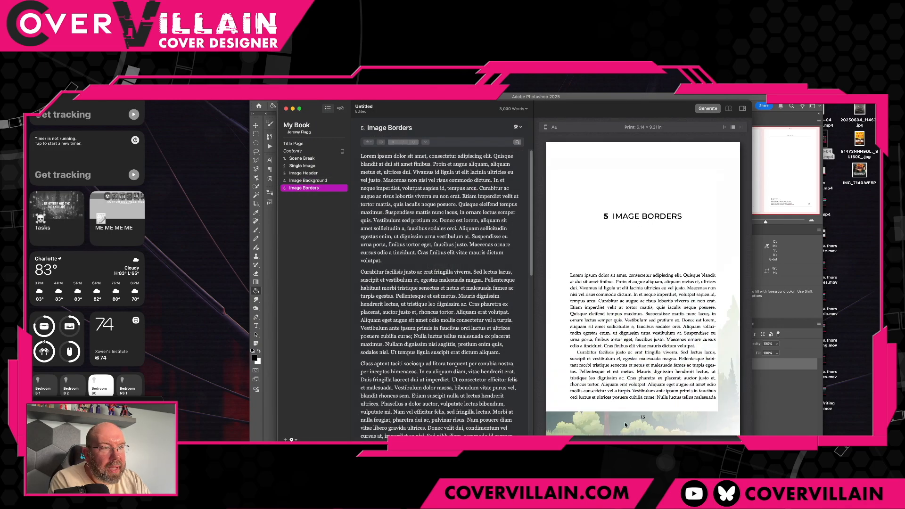
- Switch back to Photoshop and view the template-6-14x9-21-full-bleed-spread2.png document
left_click(614, 97)
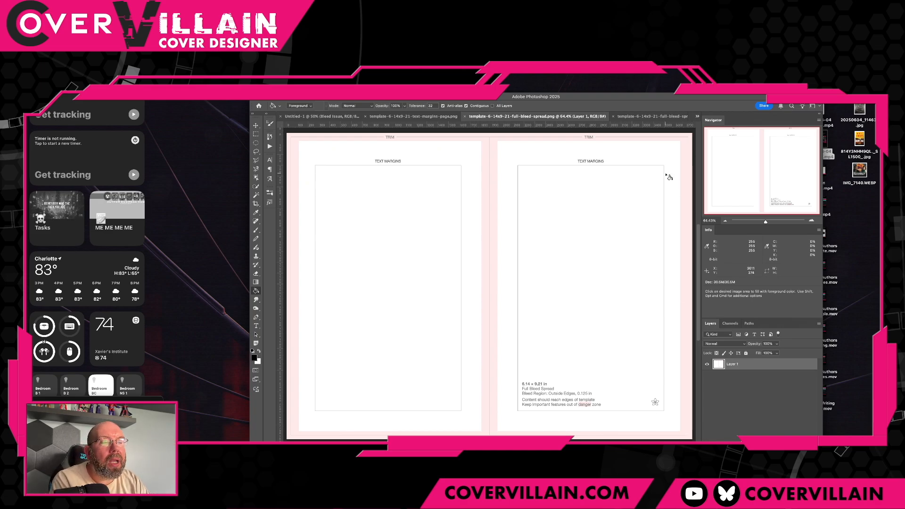
left_click(648, 118)
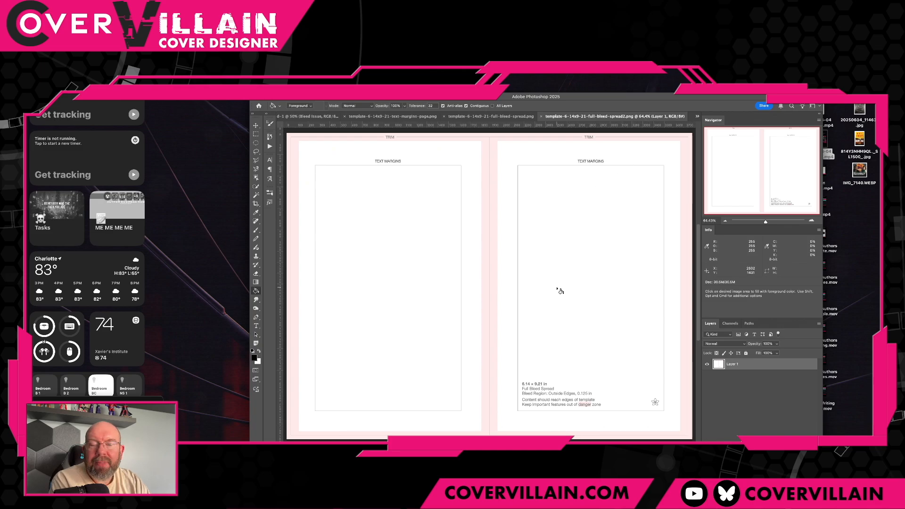